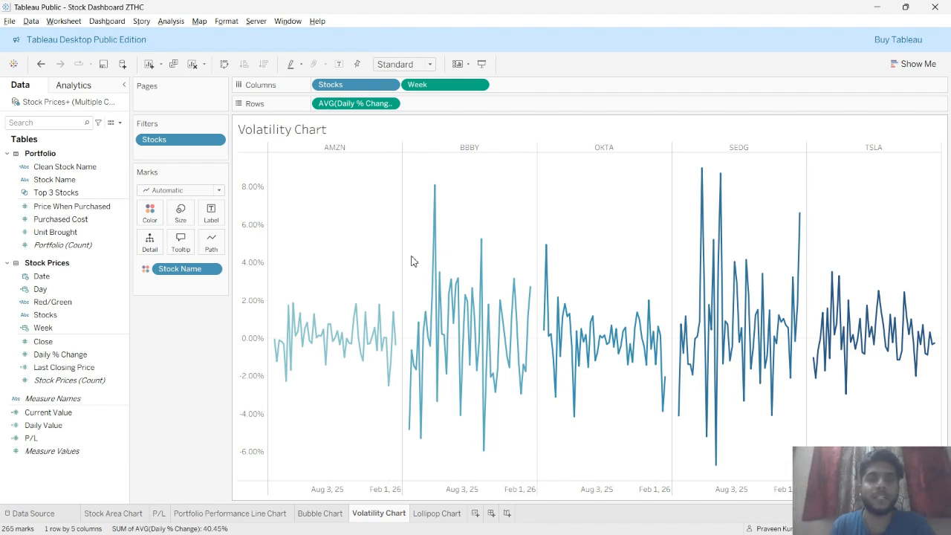
Switch to the text editor holding the volatility notes and resize its window over the workbook
key("alt+Tab")
key("alt+Tab")
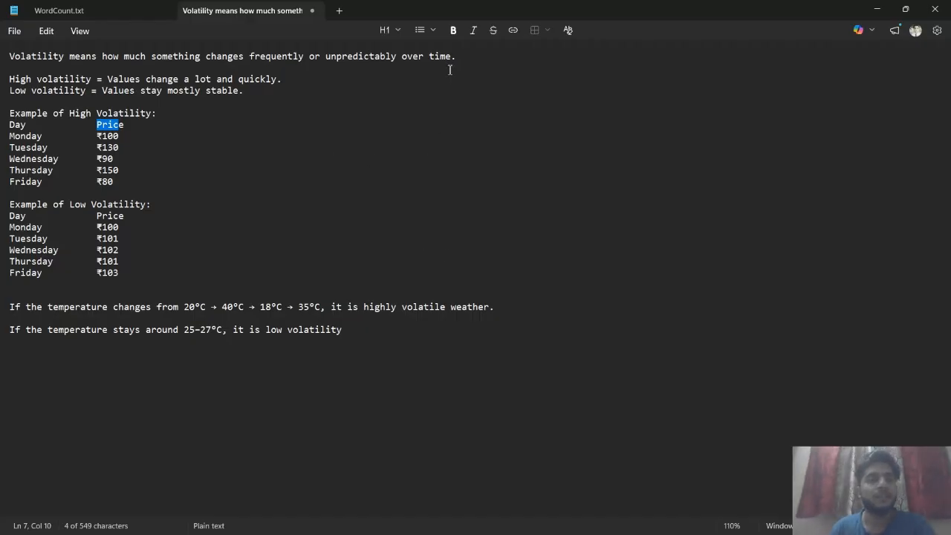
left_click_drag(409, 9, 554, 71)
left_click(501, 203)
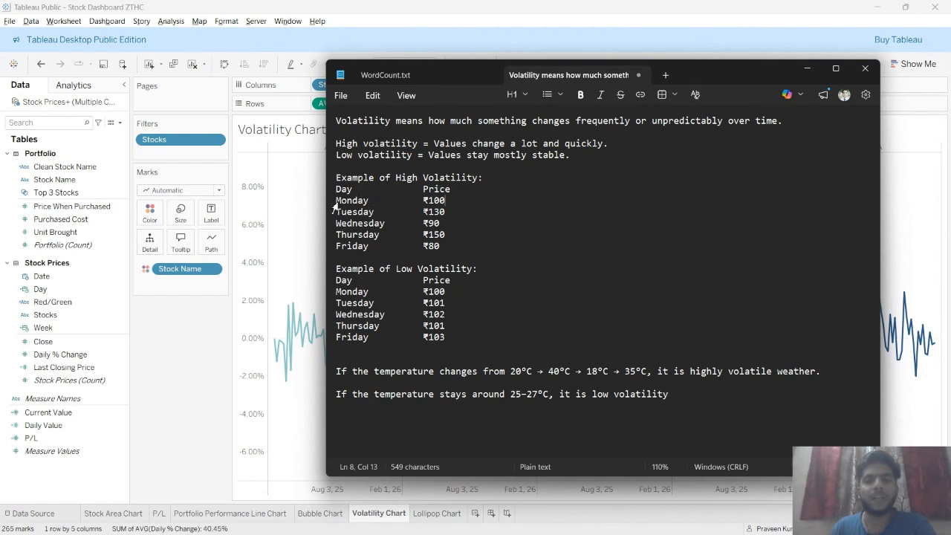
Highlight the high-volatility and low-volatility daily price examples in the notes
left_click_drag(341, 200, 351, 200)
left_click(405, 191)
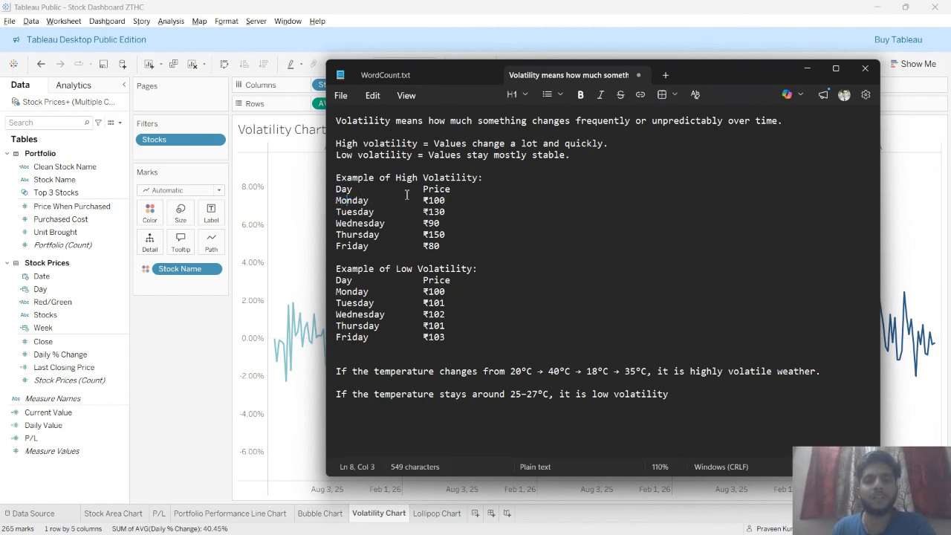
left_click_drag(425, 201, 436, 222)
left_click(423, 212)
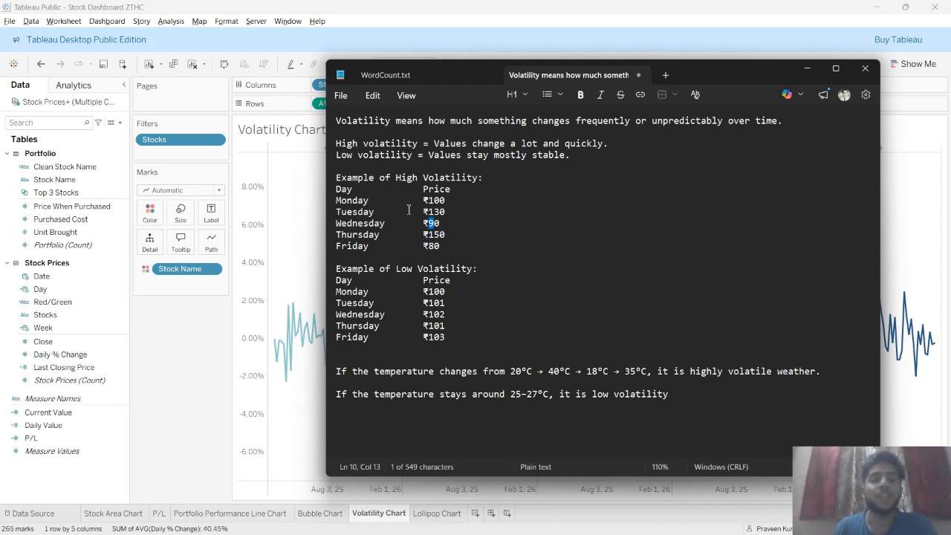
left_click_drag(442, 248, 337, 189)
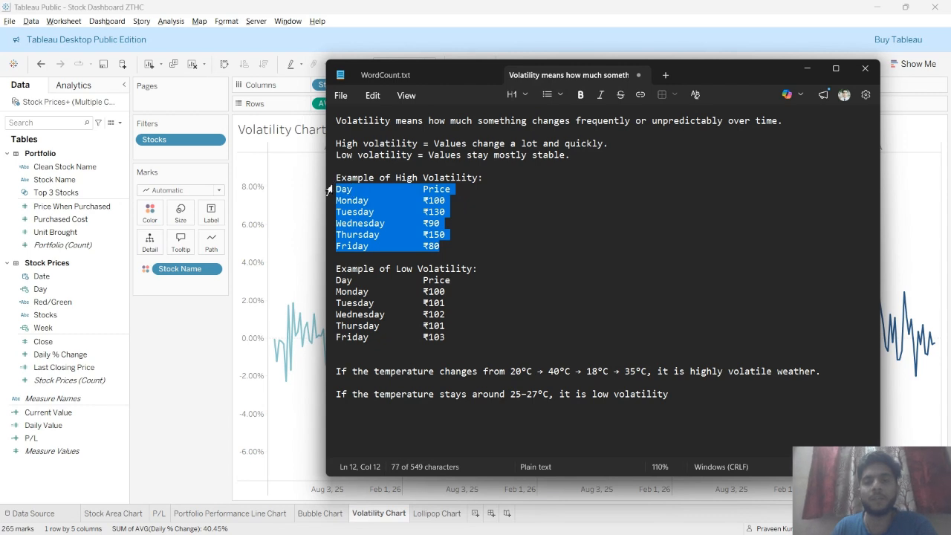
left_click(450, 318)
left_click_drag(454, 345, 309, 280)
left_click(477, 324)
left_click_drag(423, 292, 443, 292)
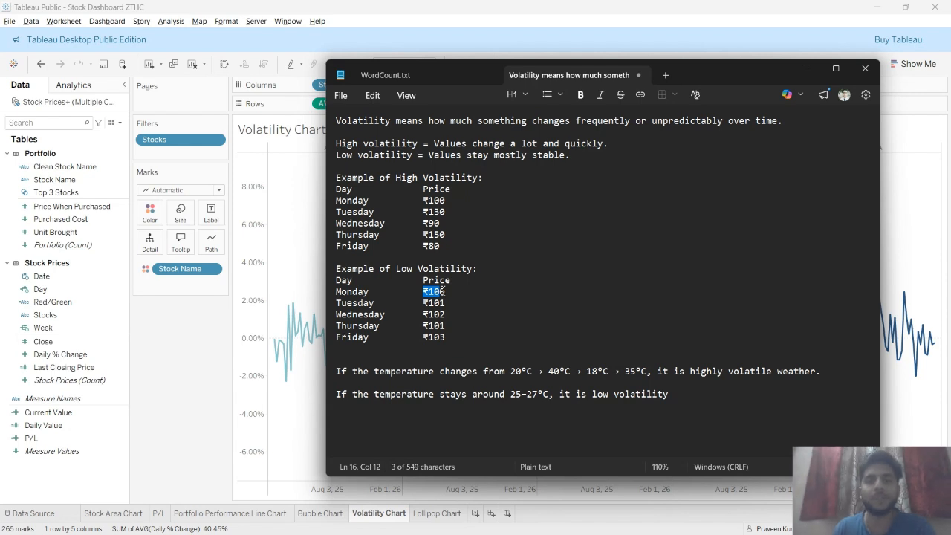
left_click_drag(448, 337, 373, 295)
left_click_drag(451, 327, 355, 293)
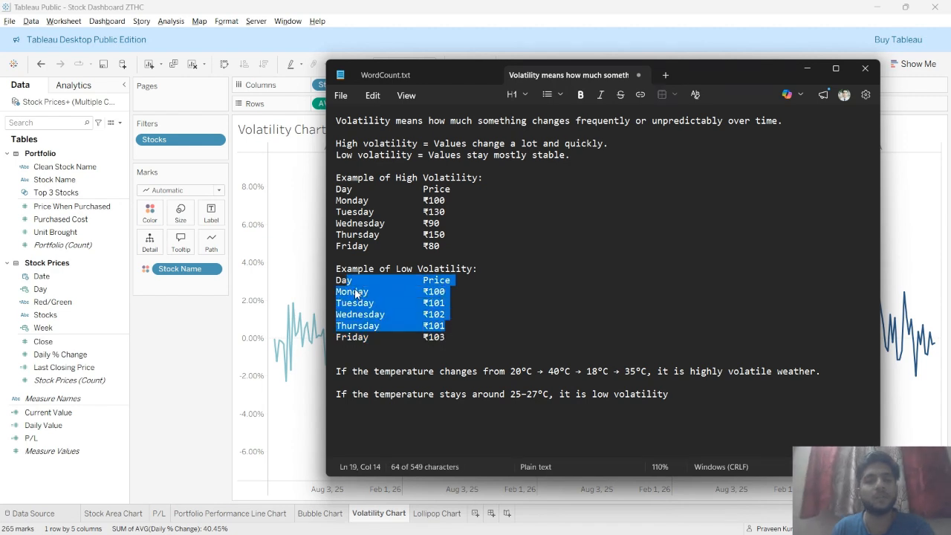
left_click(448, 314)
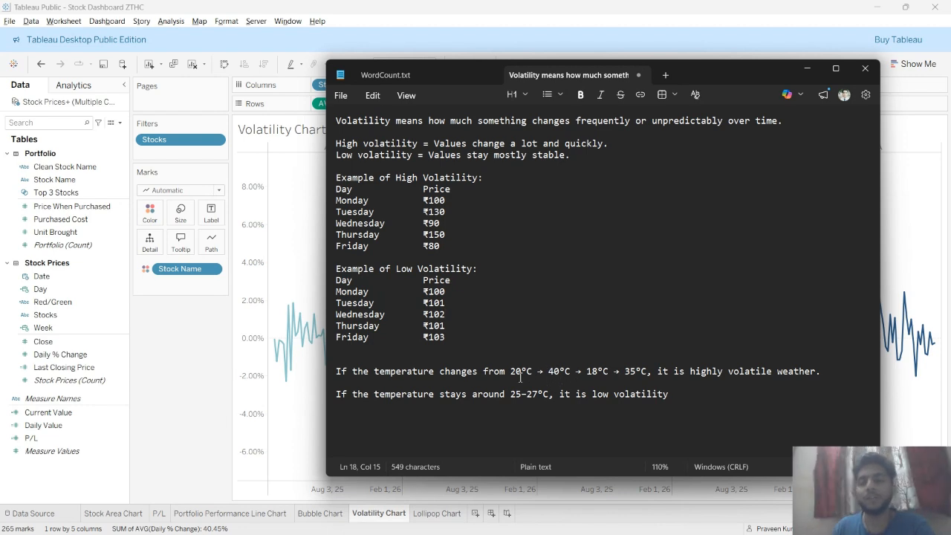
Highlight the temperature examples of high and low volatility in the notes
left_click_drag(511, 372, 610, 373)
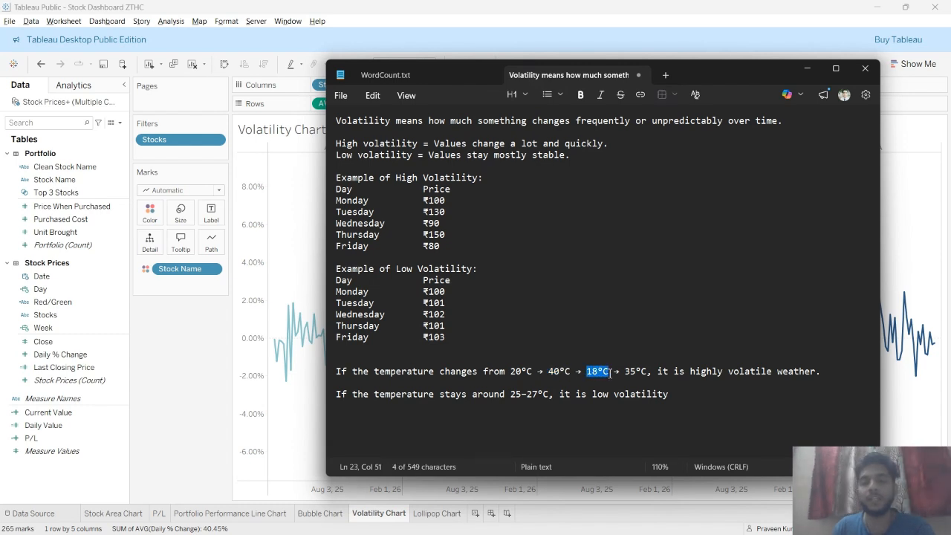
left_click_drag(674, 371, 817, 373)
left_click(758, 384)
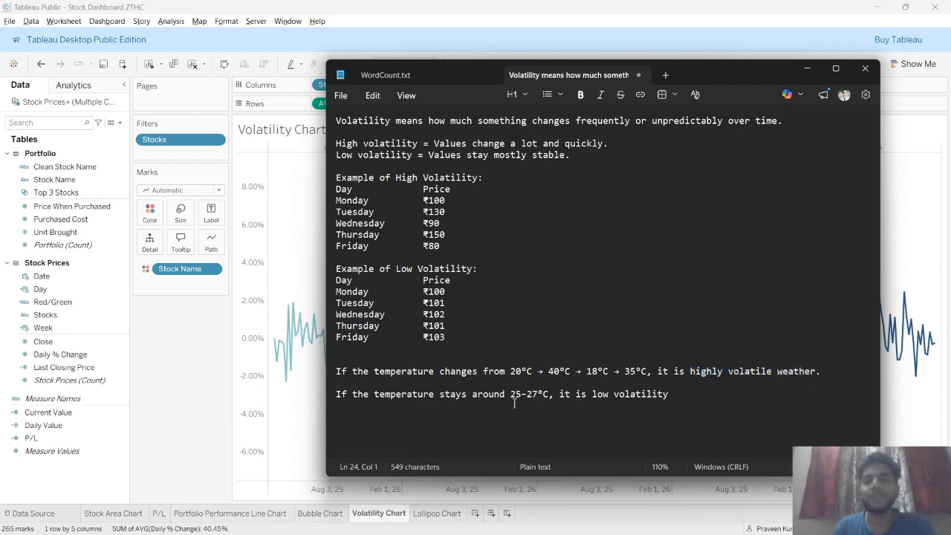
left_click_drag(510, 399, 530, 399)
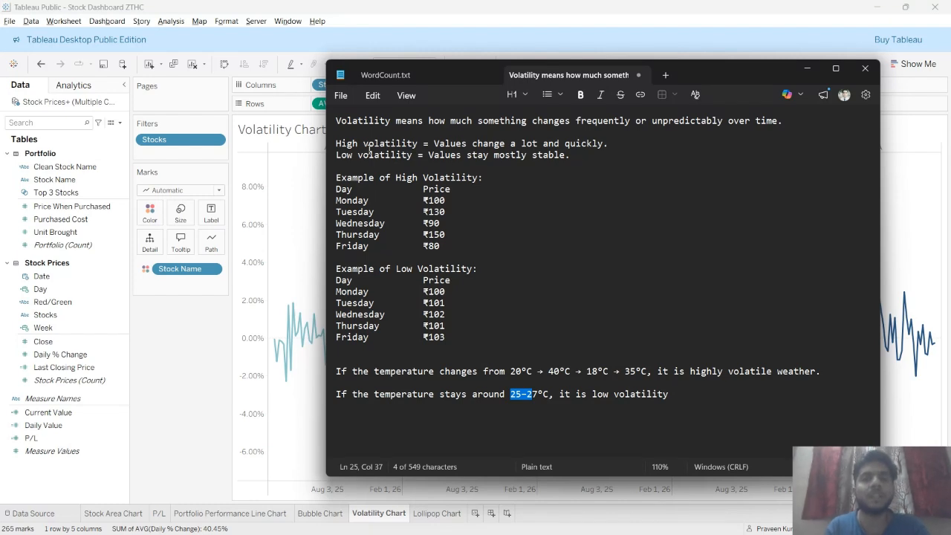
left_click(315, 414)
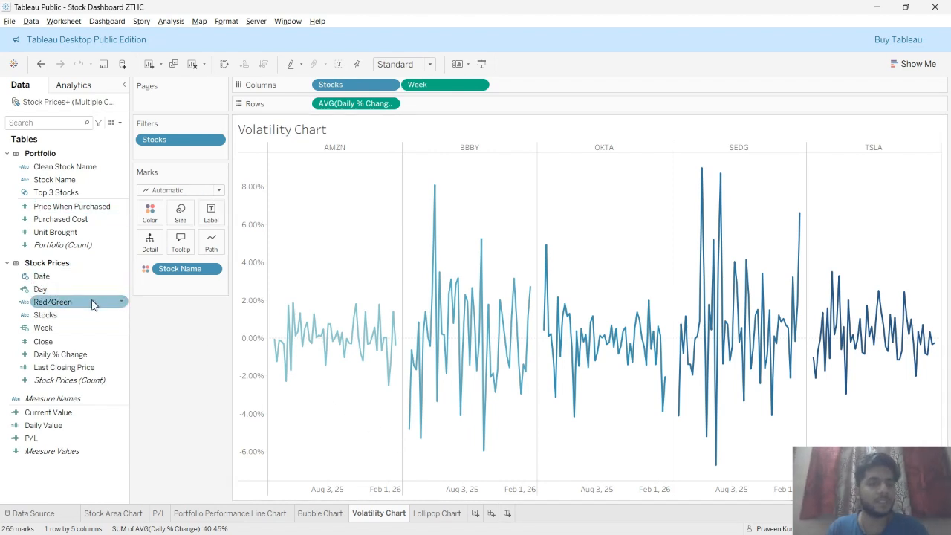
Inspect a tooltip on the finished Volatility Chart, then switch back to the workbook
mouse_move(304, 335)
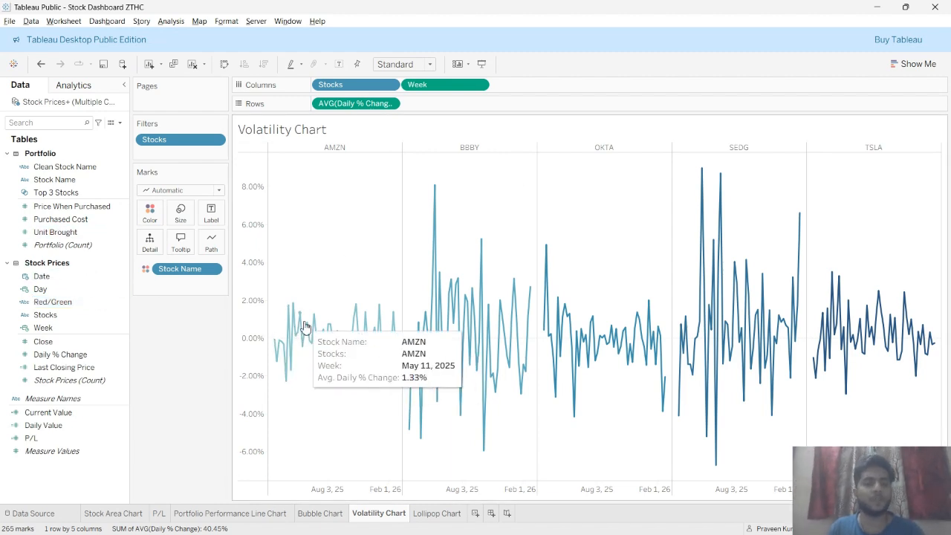
key("alt+Tab")
key("alt+Tab")
key("alt+Tab")
key("alt+Tab")
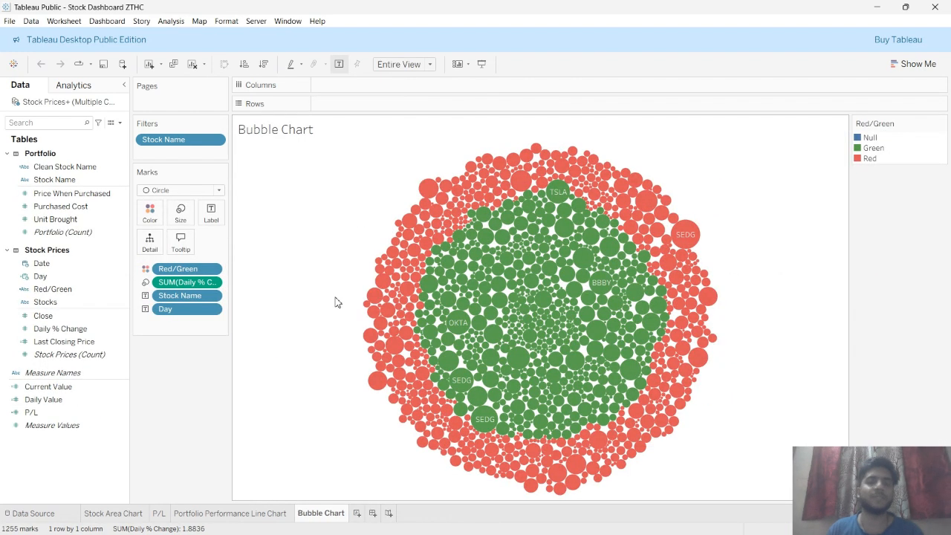
Add a new worksheet and rename it Volatility Chart
left_click(356, 513)
double_click(363, 514)
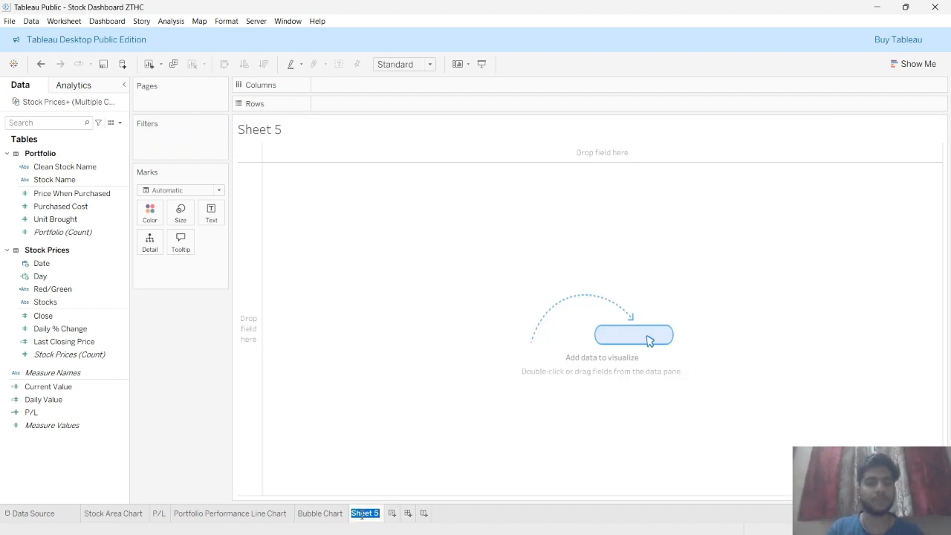
type("Vola")
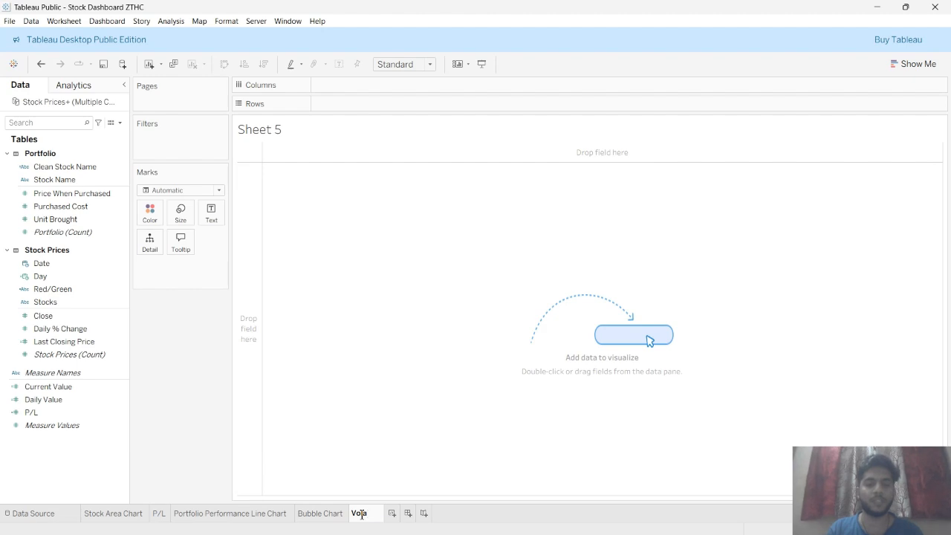
type("tility Chart")
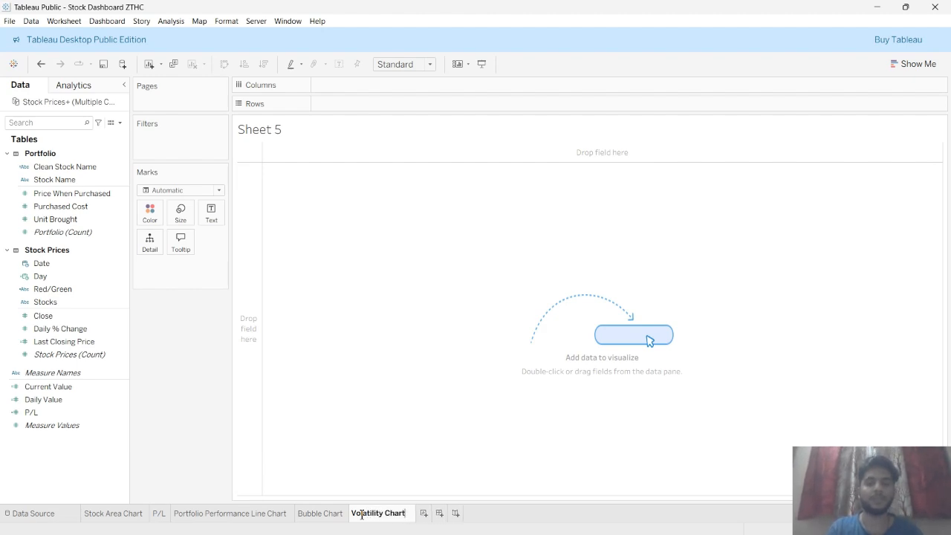
key("Return")
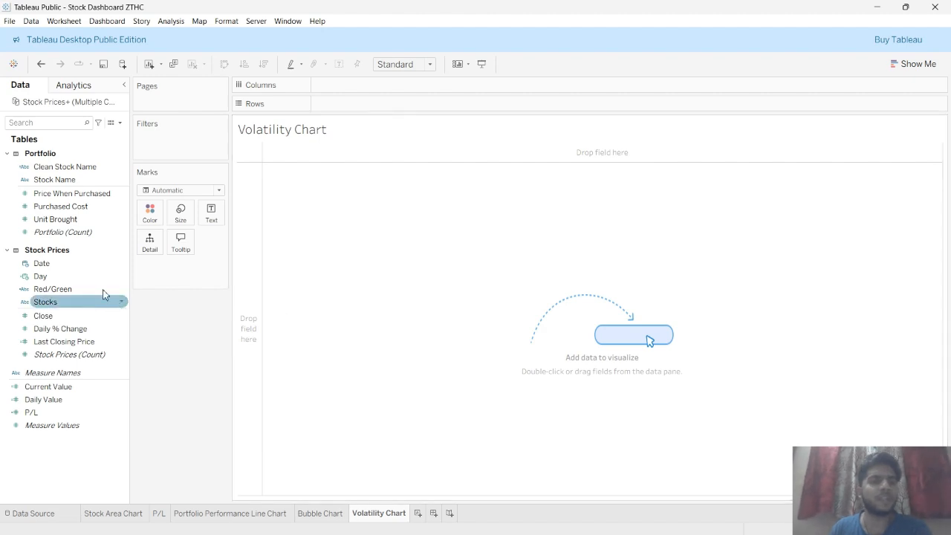
Plot Day on columns against Daily % Change on rows, aggregated as Average, and inspect the peaks
left_click_drag(82, 280, 340, 160)
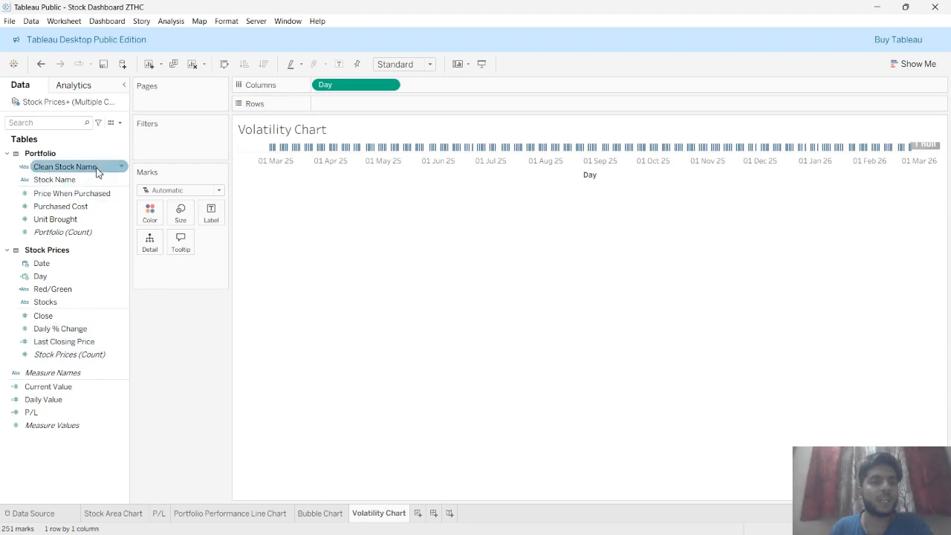
left_click_drag(69, 331, 355, 105)
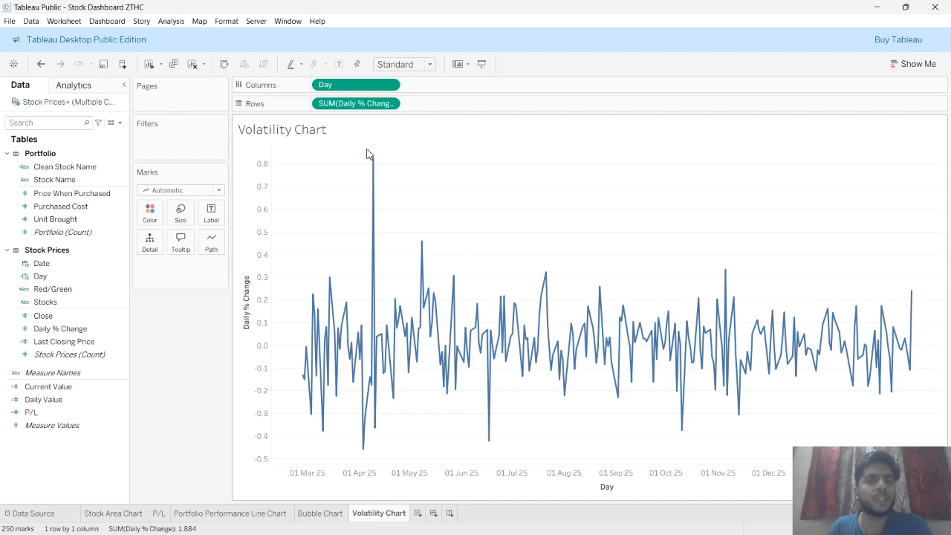
right_click(355, 106)
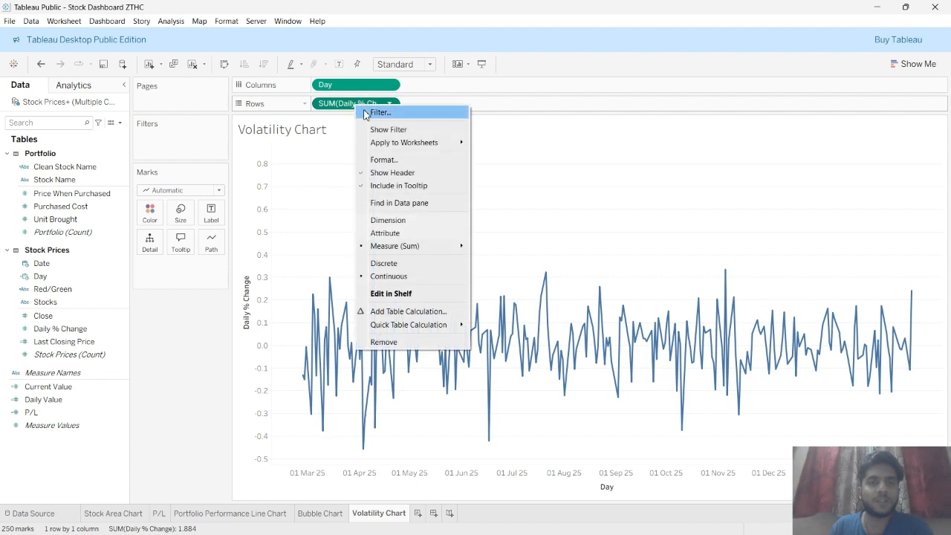
mouse_move(405, 248)
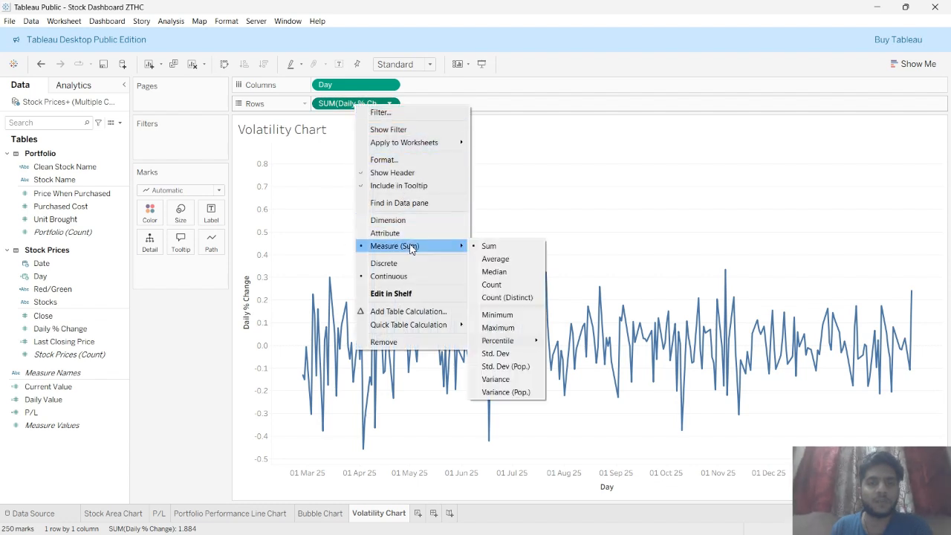
left_click(495, 260)
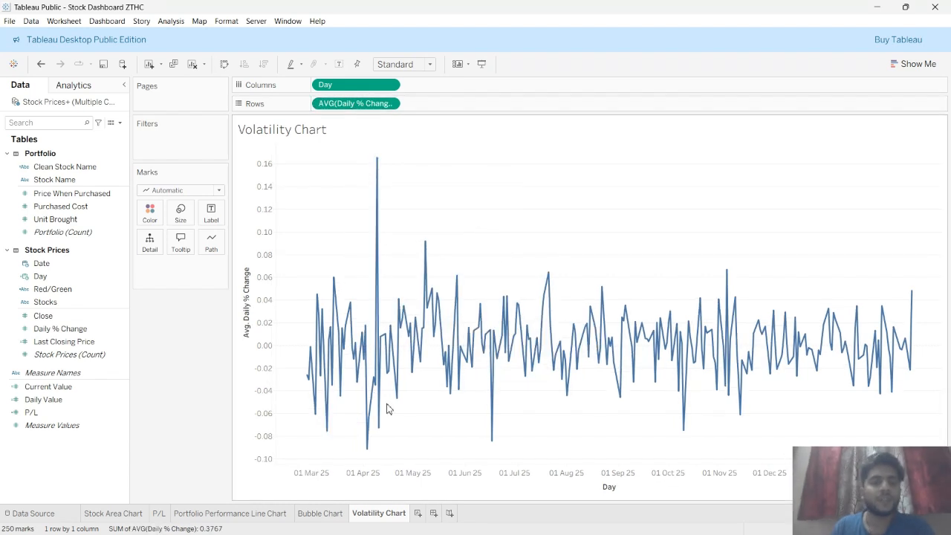
mouse_move(377, 164)
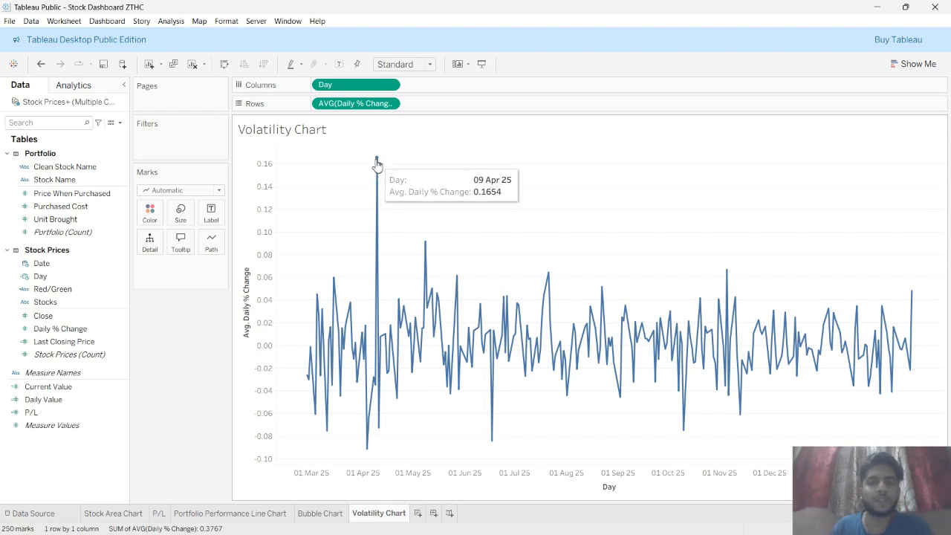
mouse_move(367, 451)
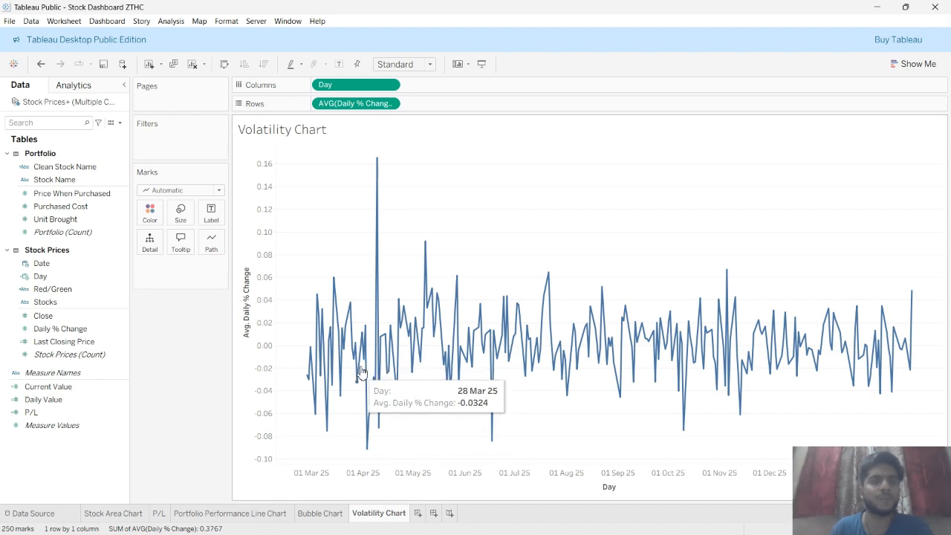
Set the default number format of Daily % Change to Percentage with 2 decimal places
left_click(67, 329)
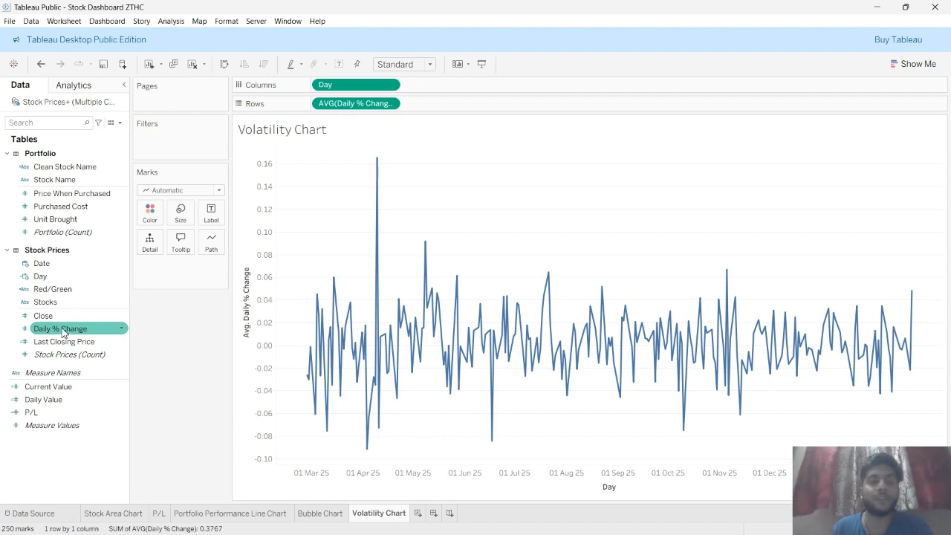
right_click(64, 331)
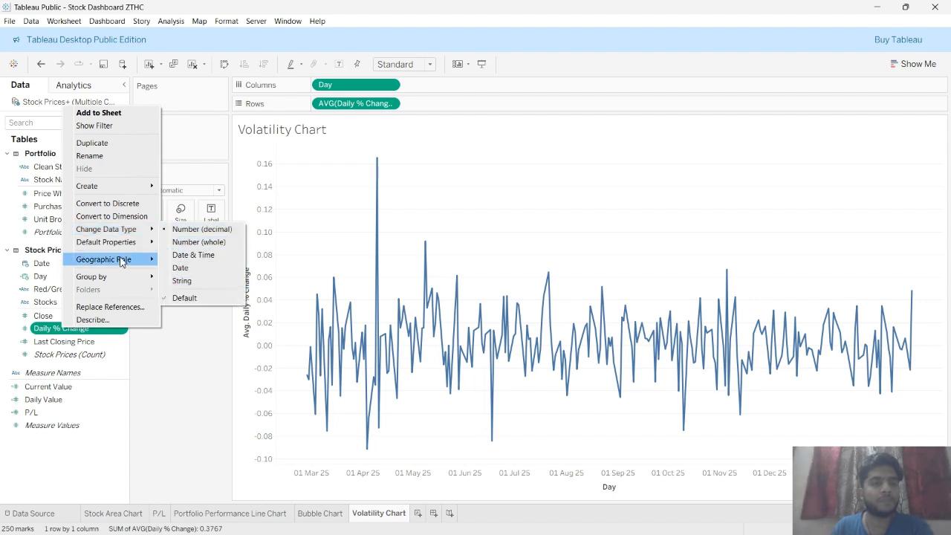
mouse_move(143, 249)
left_click(185, 269)
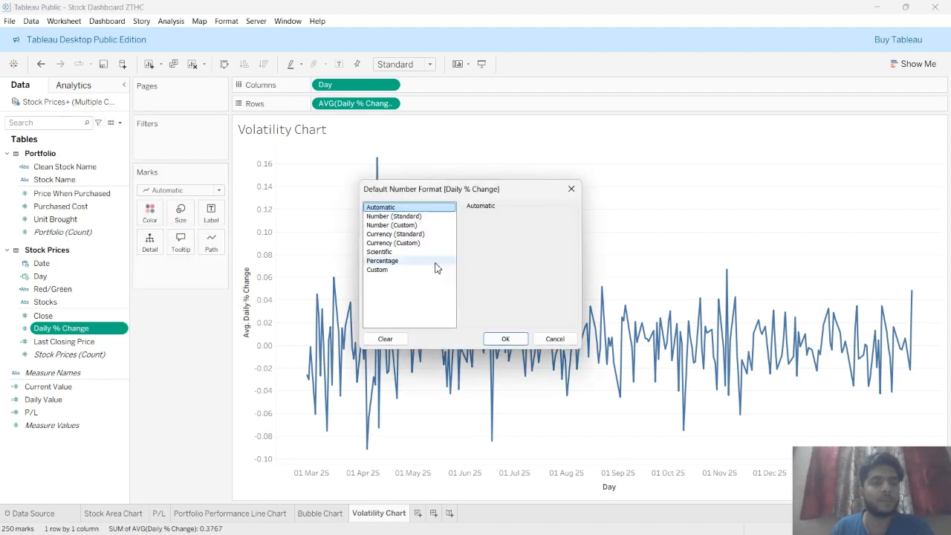
left_click(394, 261)
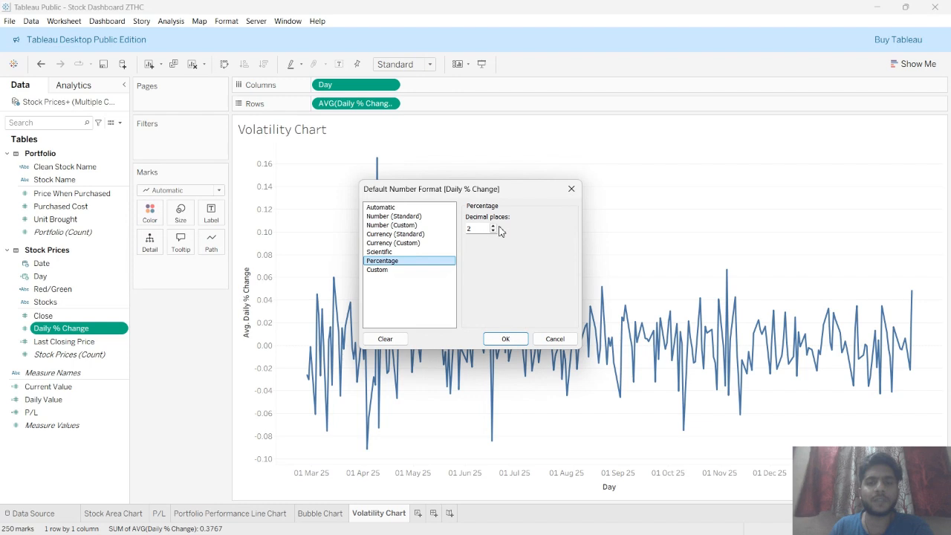
left_click(505, 339)
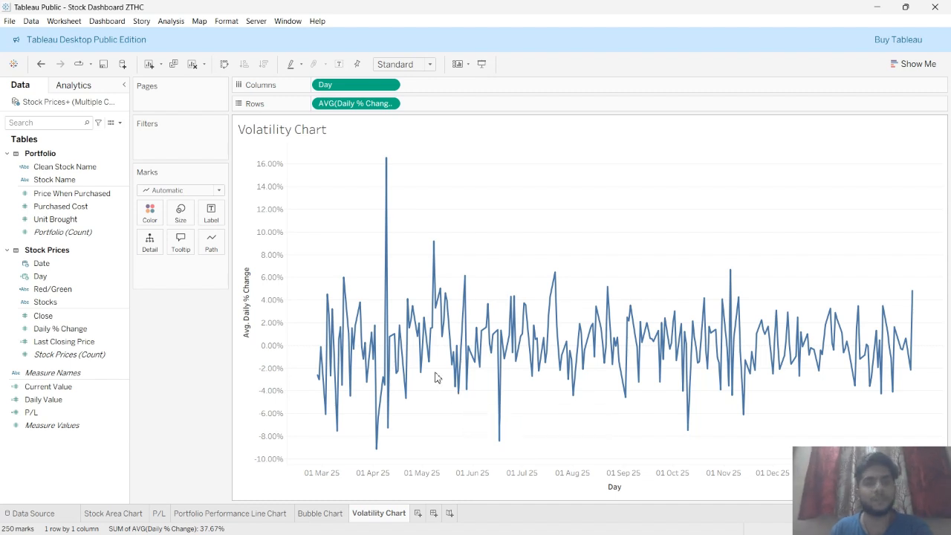
Remove Day from the Columns shelf
left_click_drag(369, 87, 204, 356)
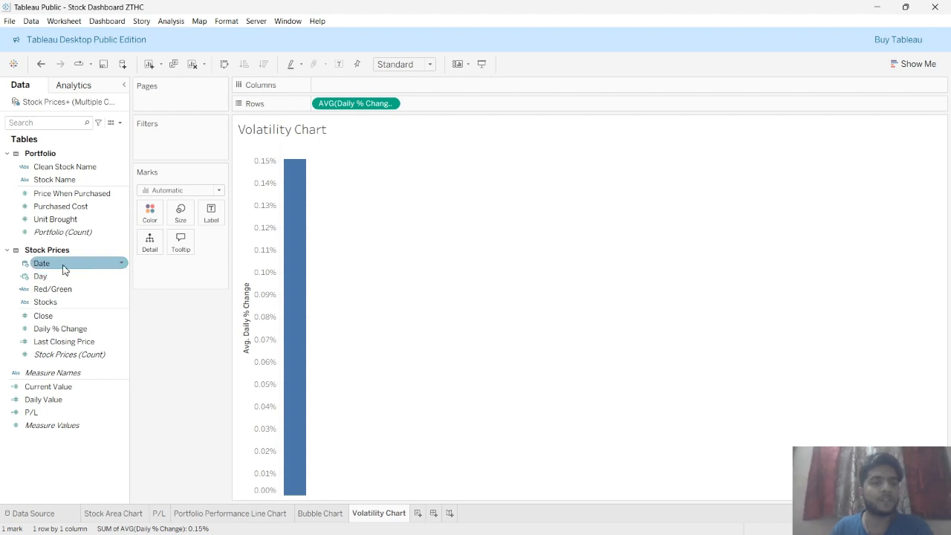
Create a custom date from Date with Week numbers detail as a date part
left_click(124, 266)
mouse_move(199, 349)
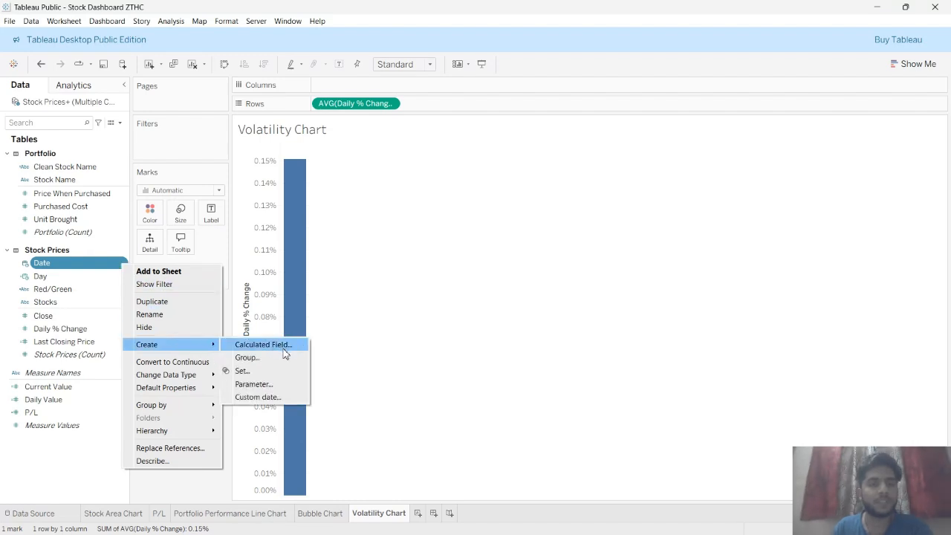
left_click(269, 397)
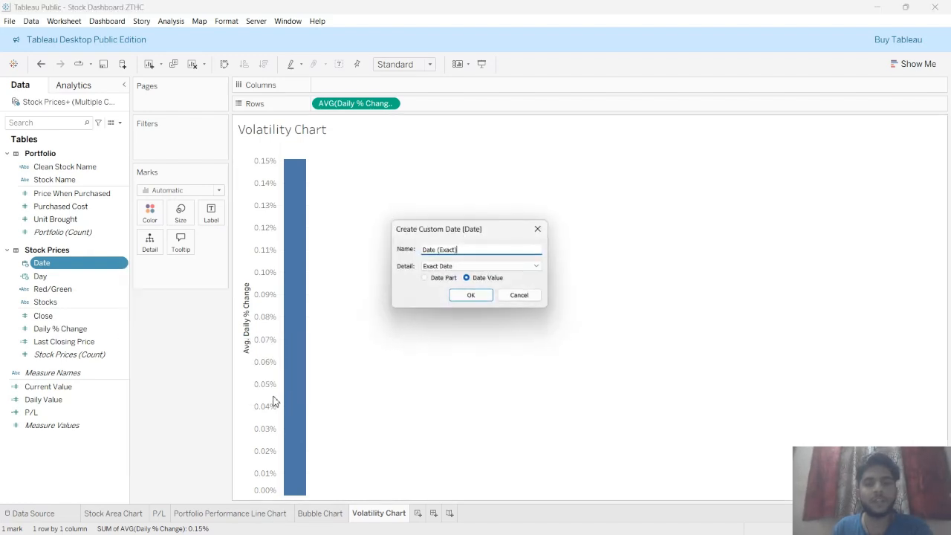
left_click(520, 266)
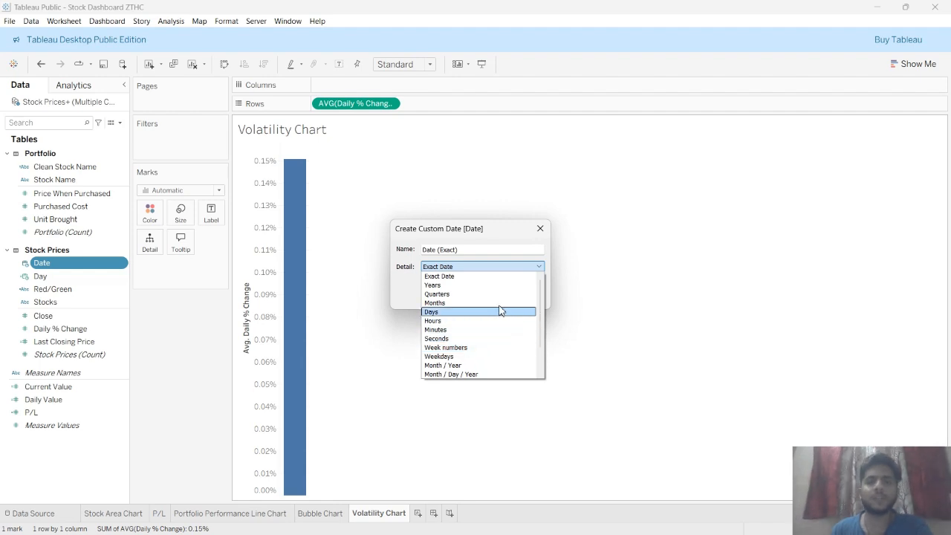
left_click(459, 350)
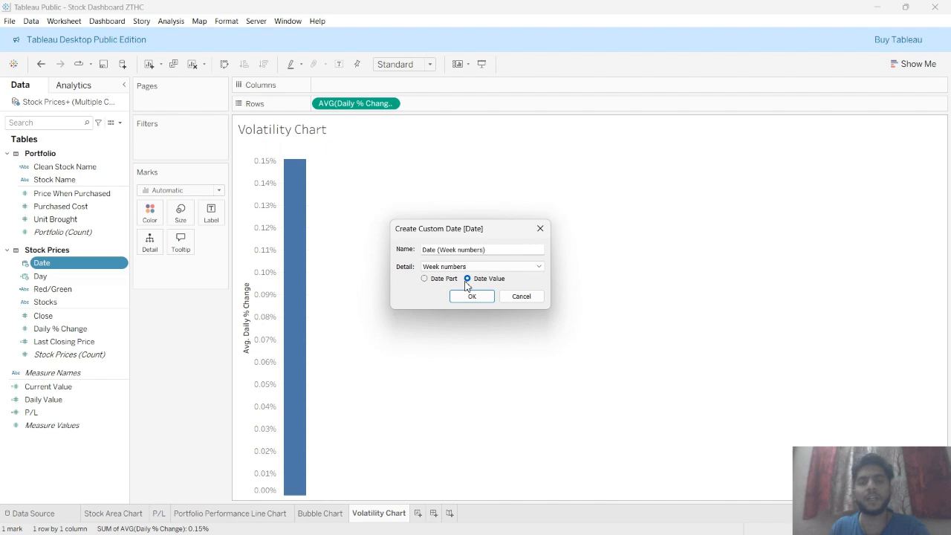
left_click_drag(486, 249, 425, 250)
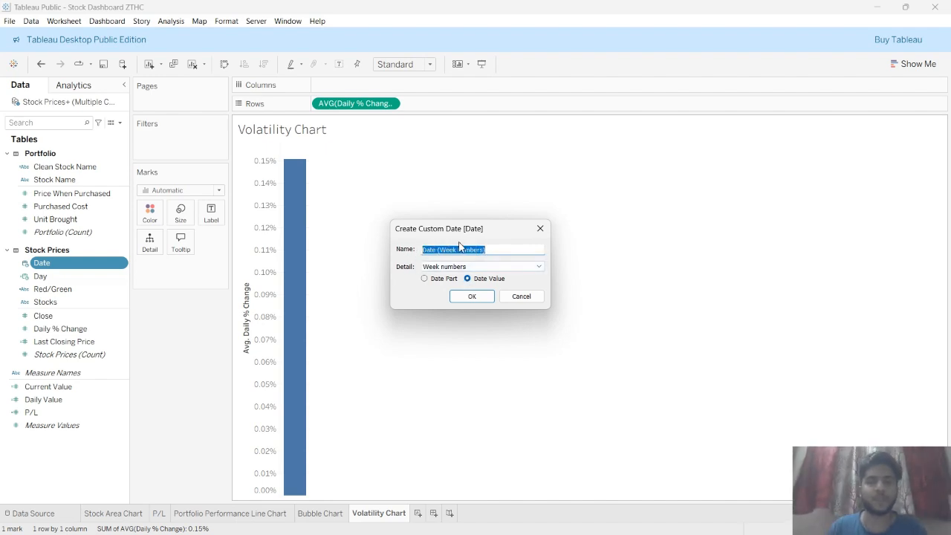
left_click(497, 246)
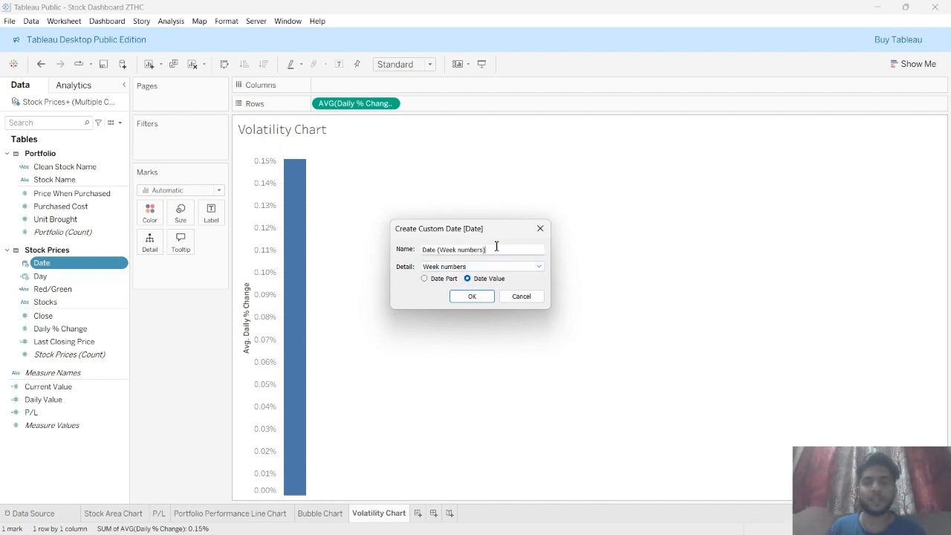
left_click(425, 279)
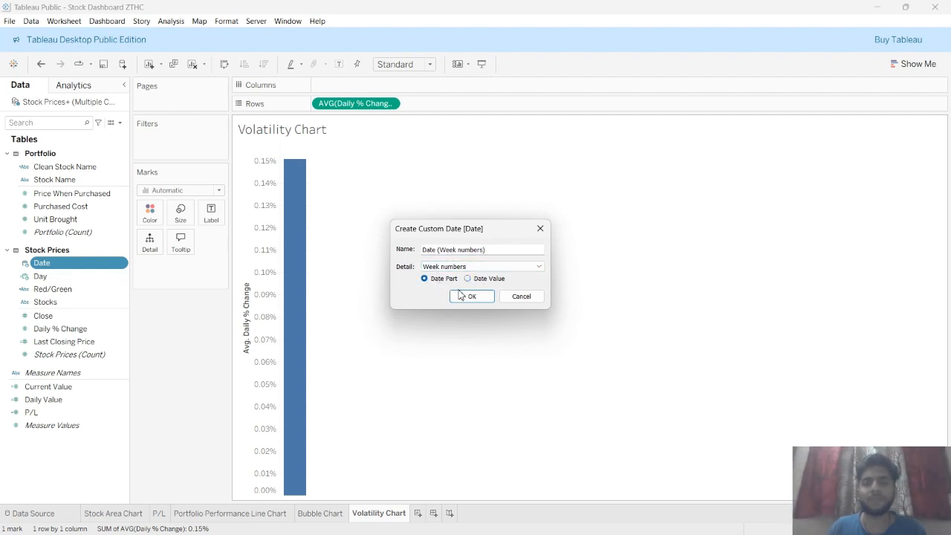
left_click(460, 297)
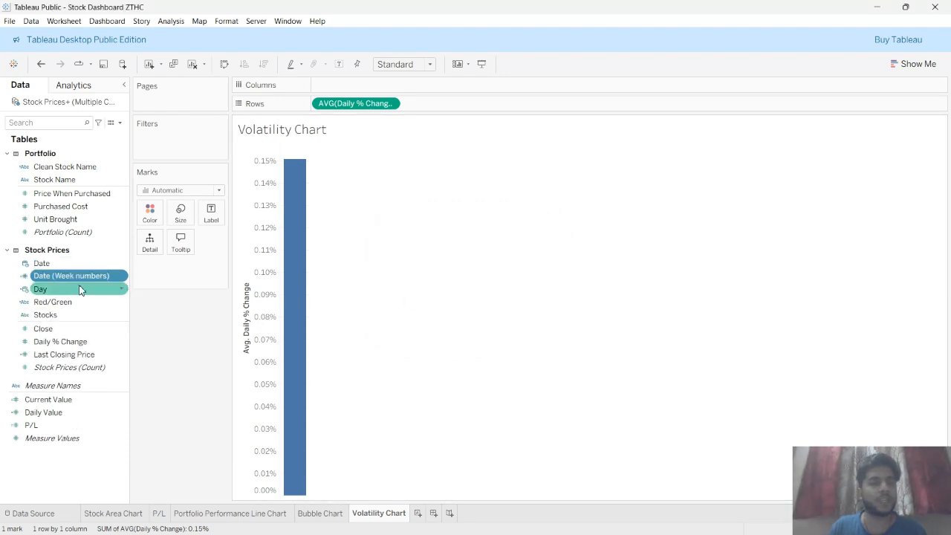
Plot Date (Week numbers) on columns, then take it off and delete the field
left_click_drag(79, 276, 383, 84)
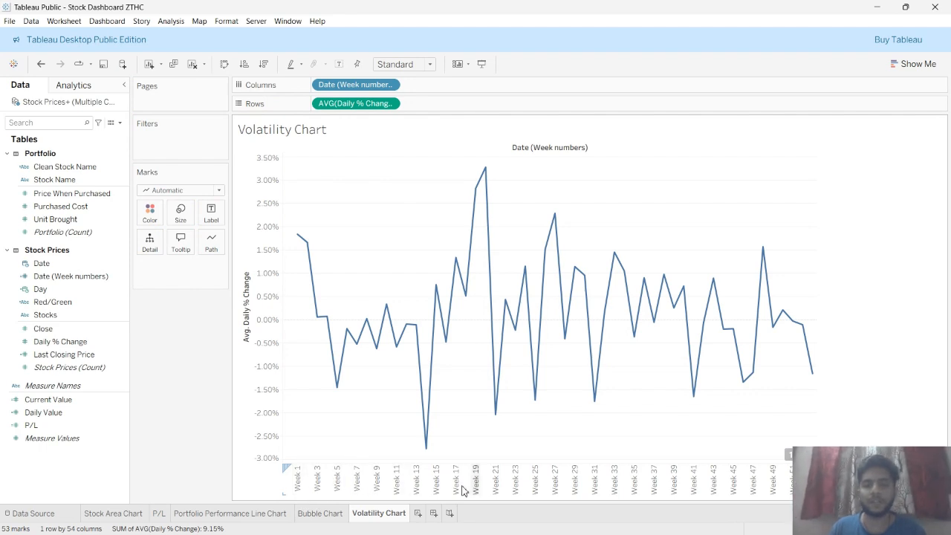
left_click_drag(351, 85, 193, 332)
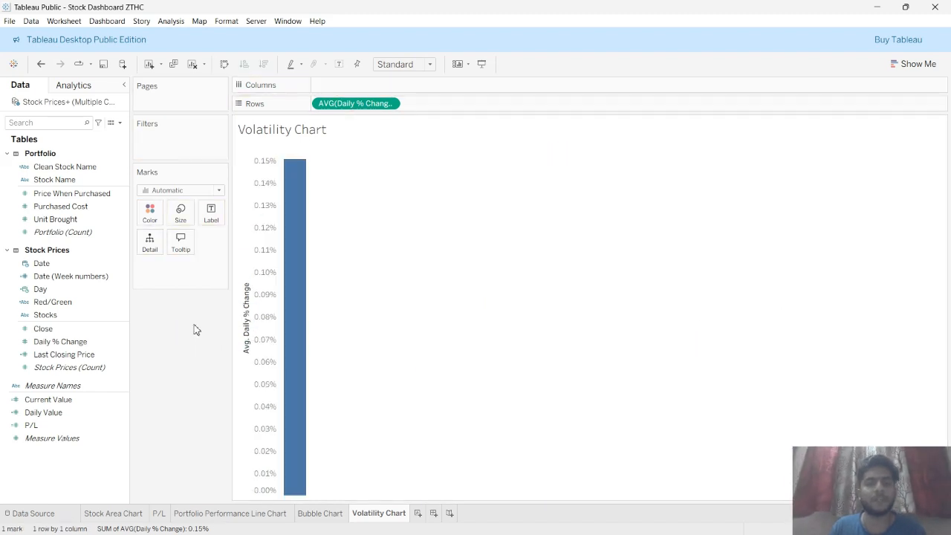
right_click(110, 278)
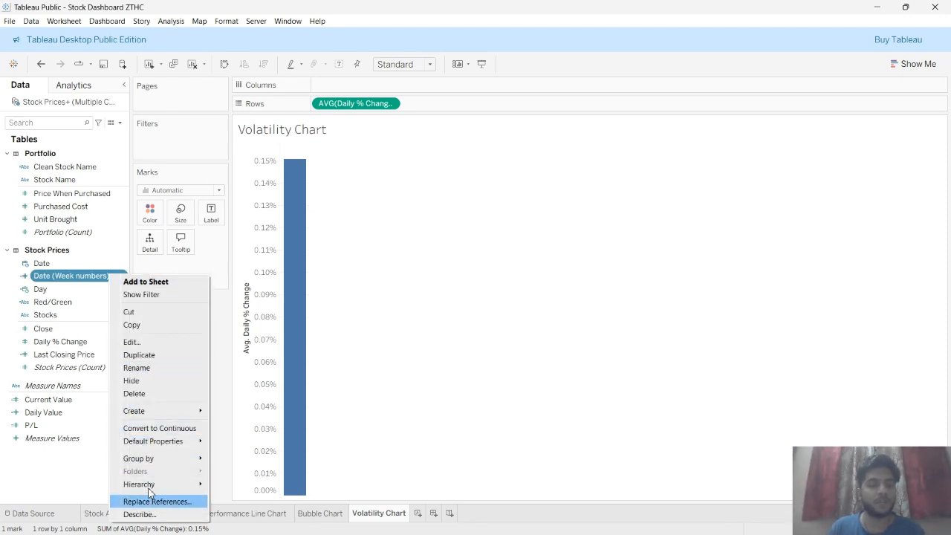
left_click(152, 394)
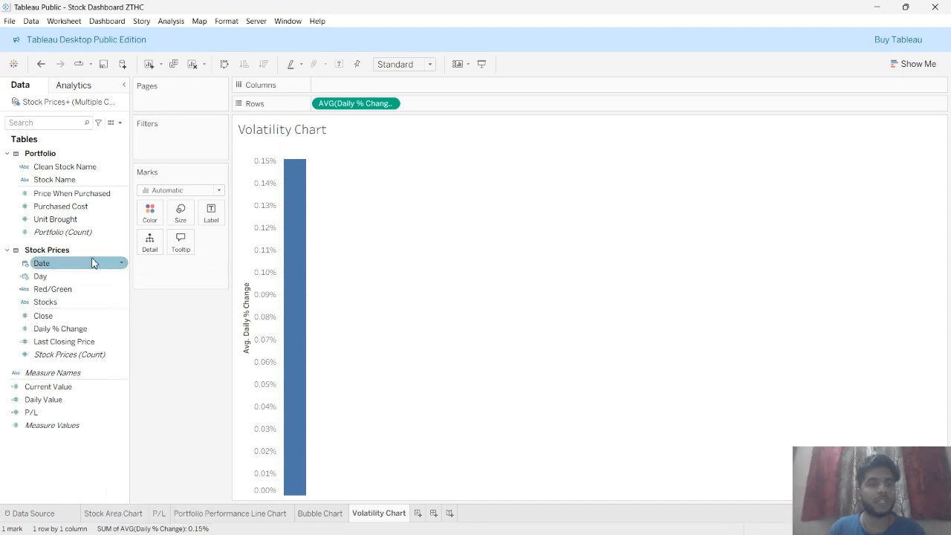
Create a custom date from Date named Week with Week numbers detail as a date value
right_click(121, 269)
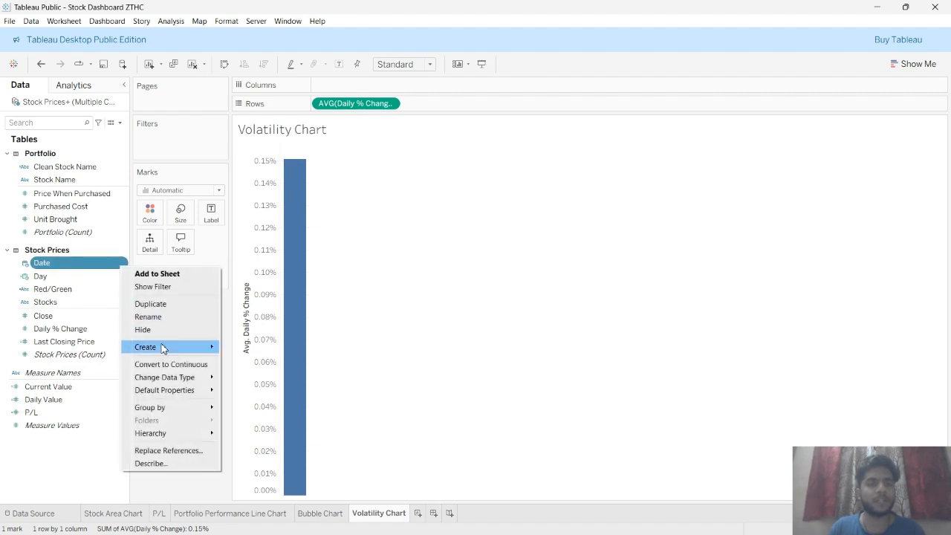
mouse_move(158, 347)
left_click(272, 405)
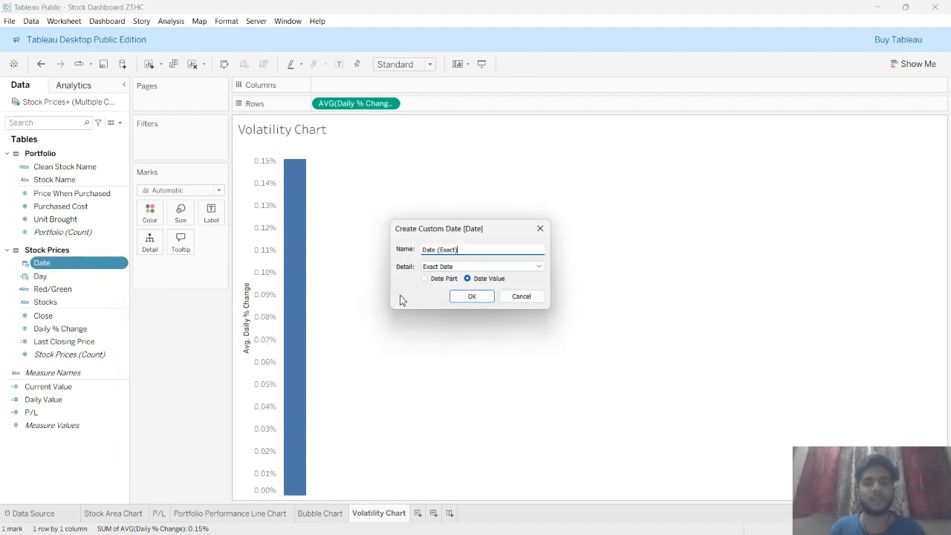
left_click(442, 268)
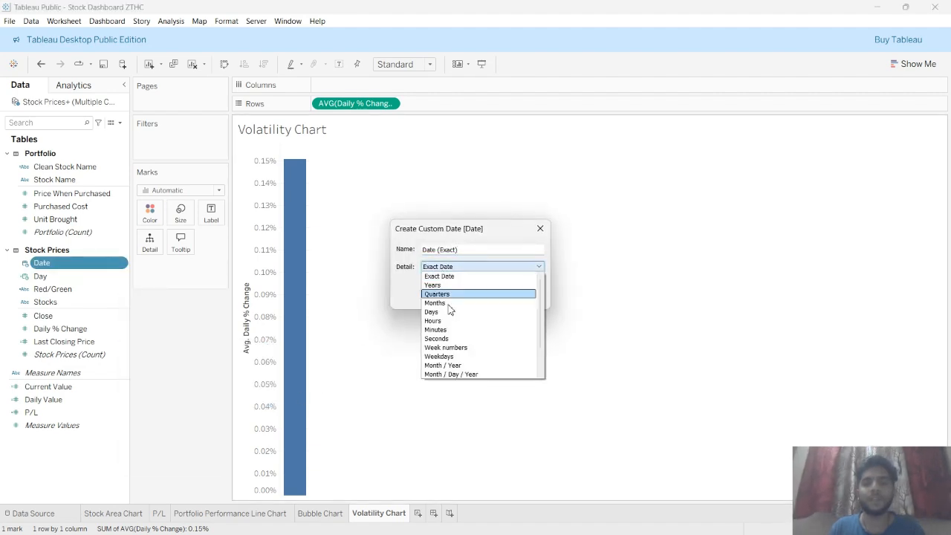
left_click(449, 347)
triple_click(472, 248)
type("w")
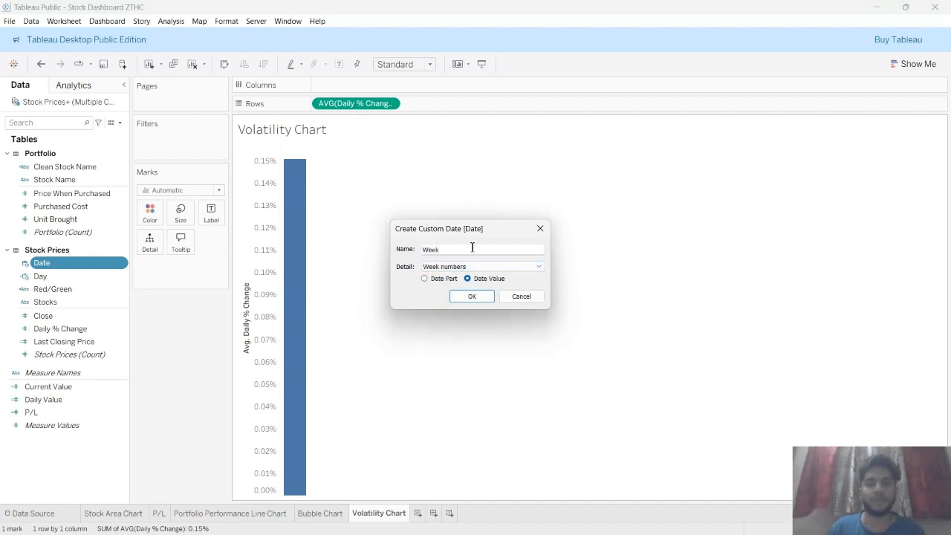
left_click(477, 295)
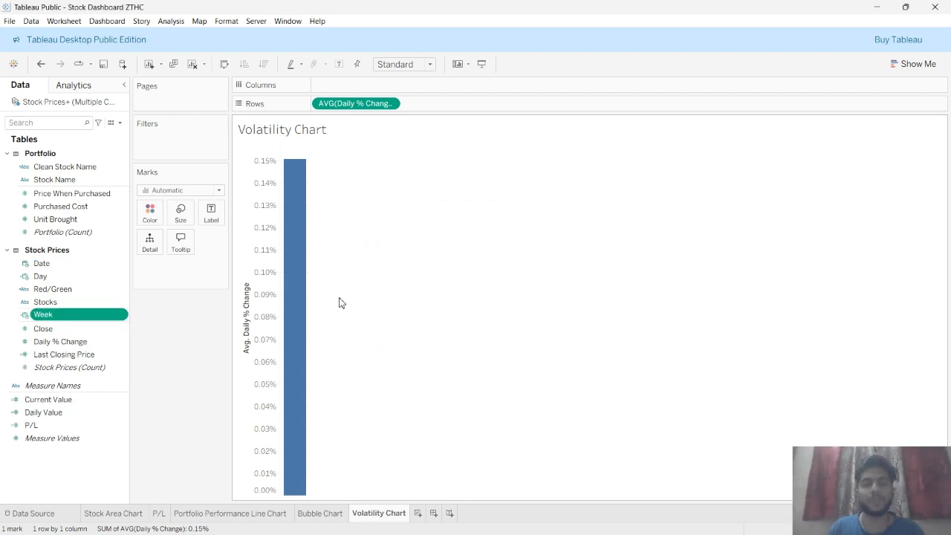
Place Week on columns and add Stocks in front of it to split the line per stock
left_click_drag(73, 315, 361, 87)
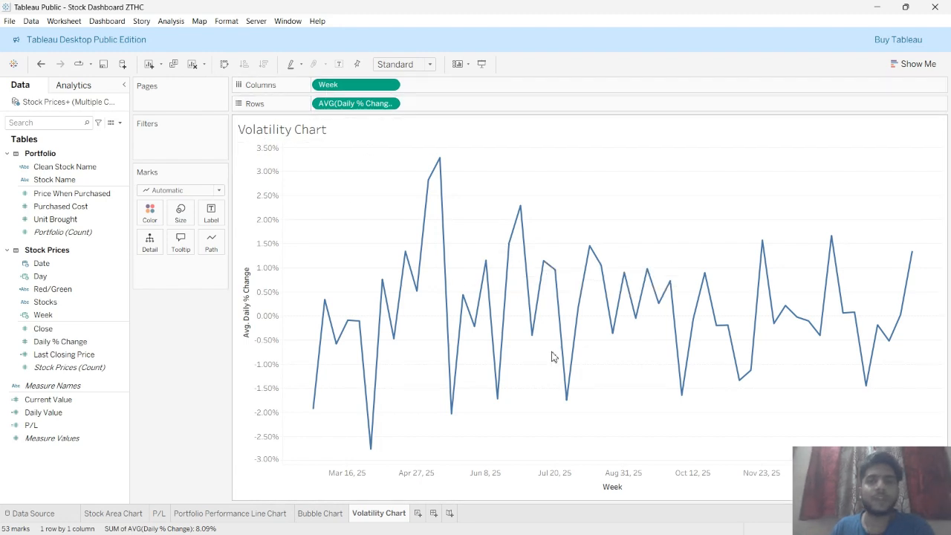
mouse_move(420, 246)
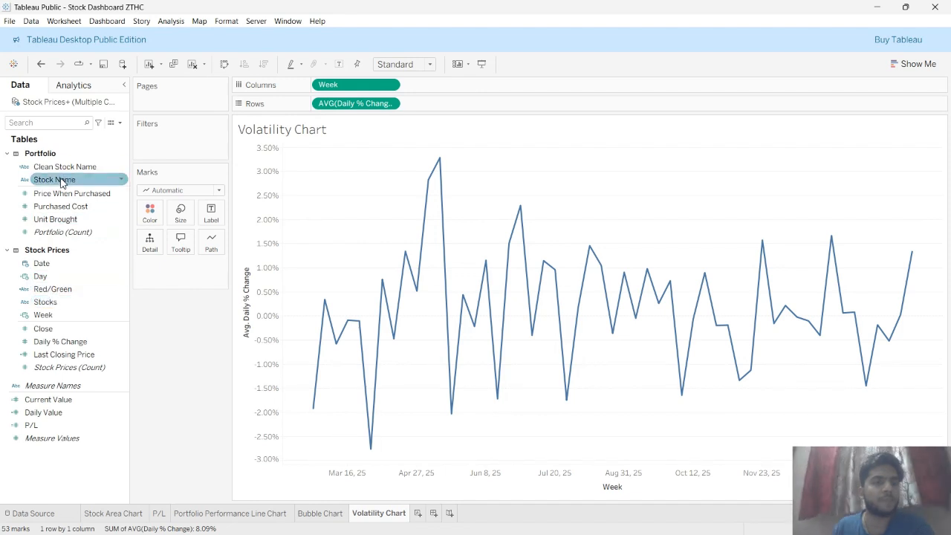
left_click_drag(54, 306, 439, 86)
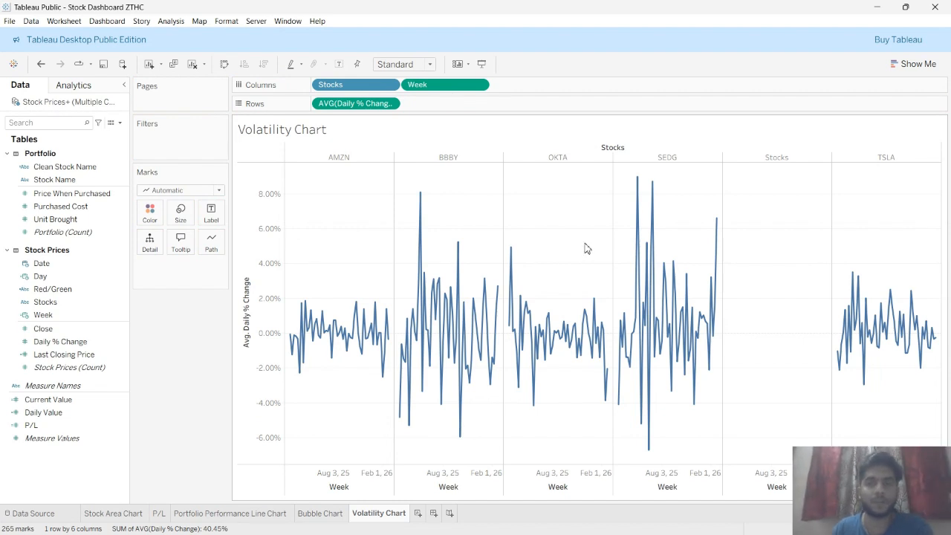
Exclude the stray Stocks column from the chart
left_click(776, 158)
right_click(775, 163)
left_click(802, 186)
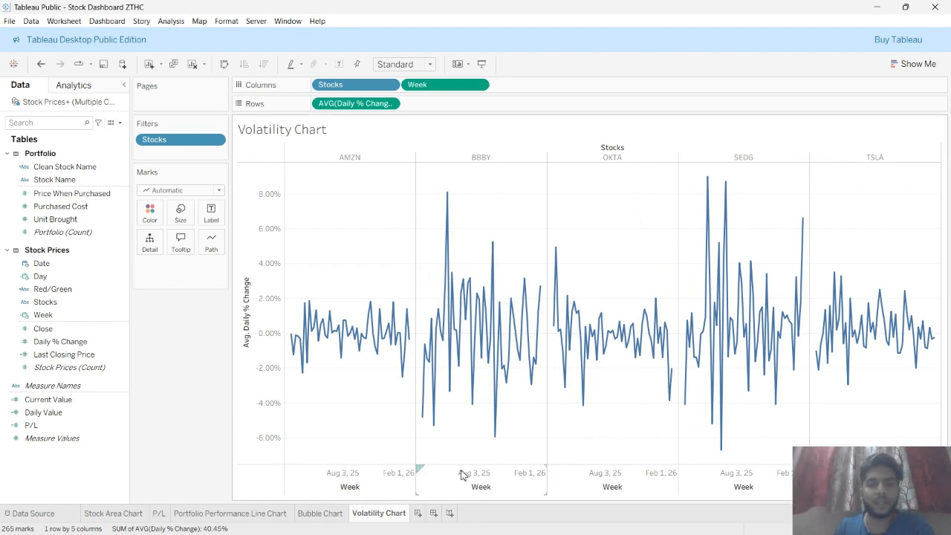
Clear the title of the Week axis
right_click(493, 492)
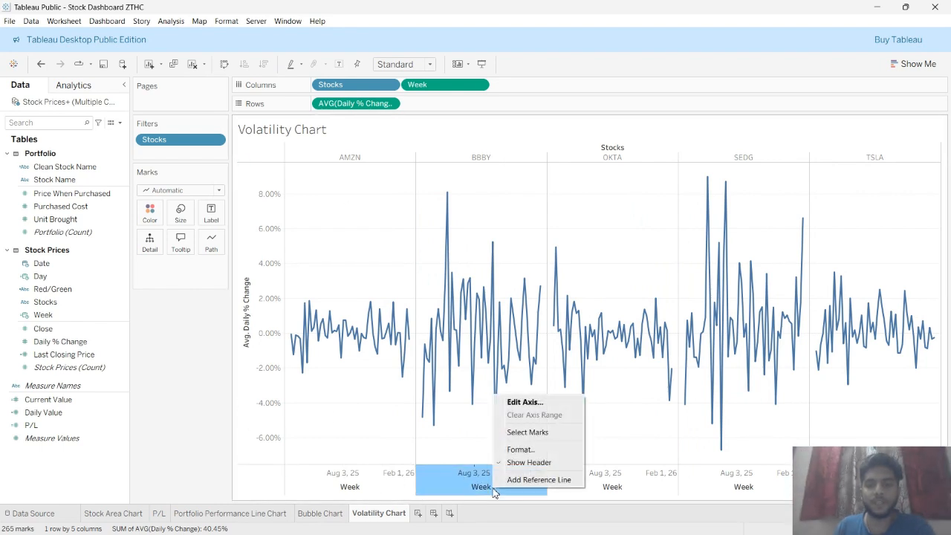
left_click(524, 400)
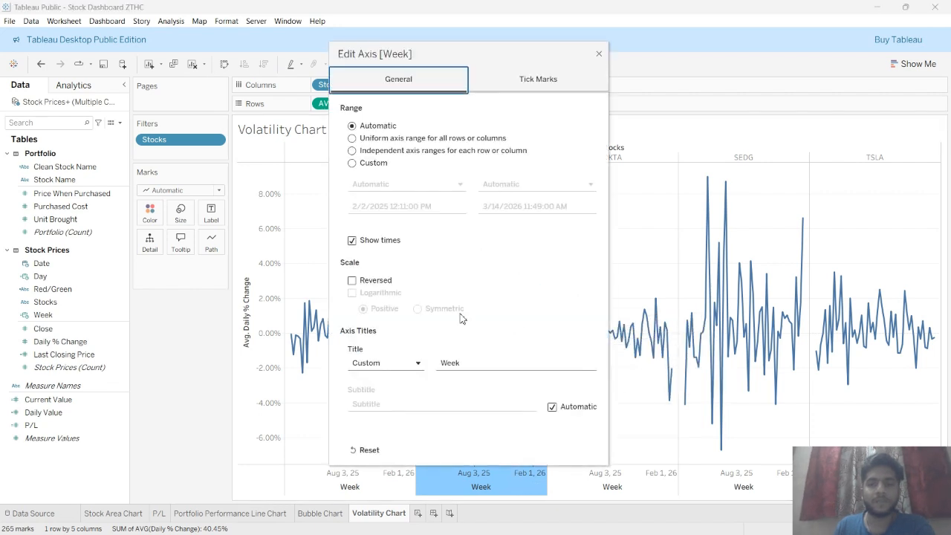
double_click(476, 362)
key("BackSpace")
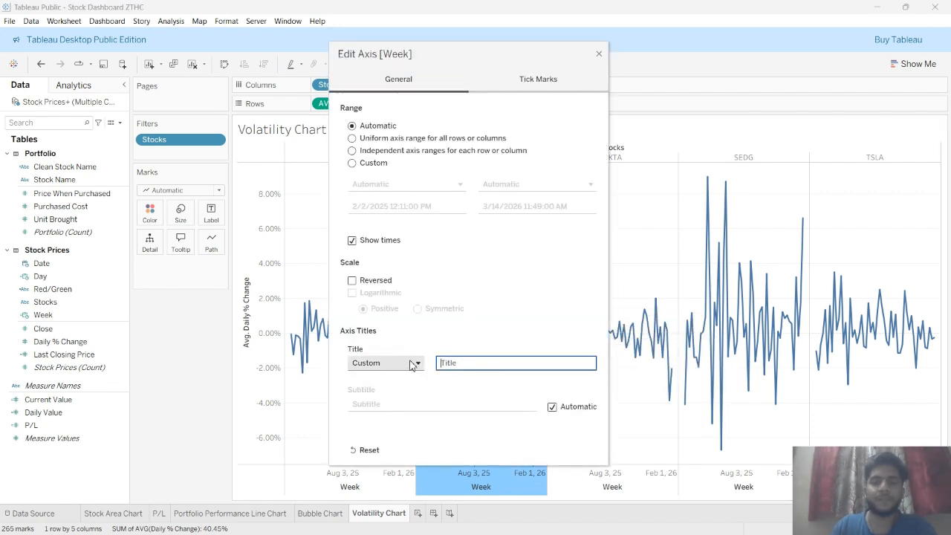
left_click(599, 54)
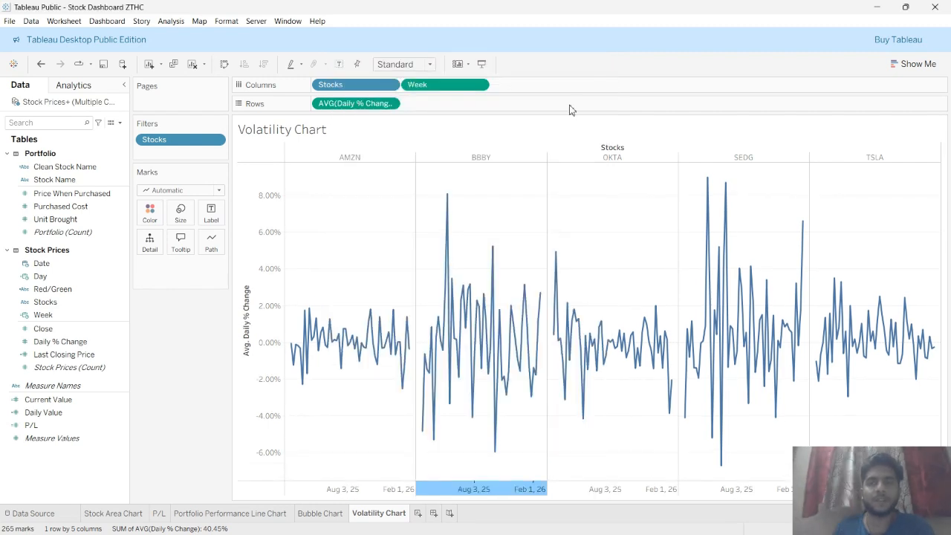
Clear the title of the Avg. Daily % Change axis
left_click(255, 287)
right_click(253, 285)
left_click(274, 295)
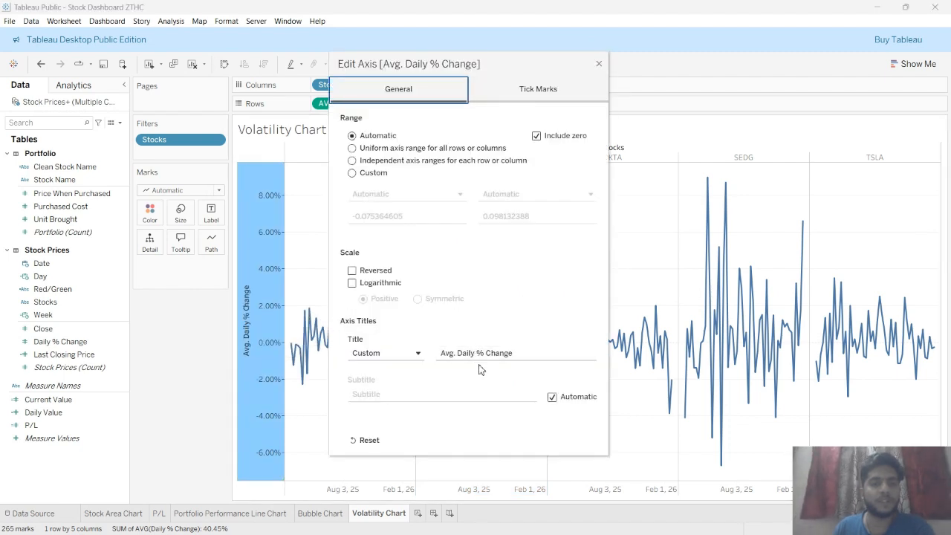
left_click_drag(520, 352, 435, 355)
type("Title")
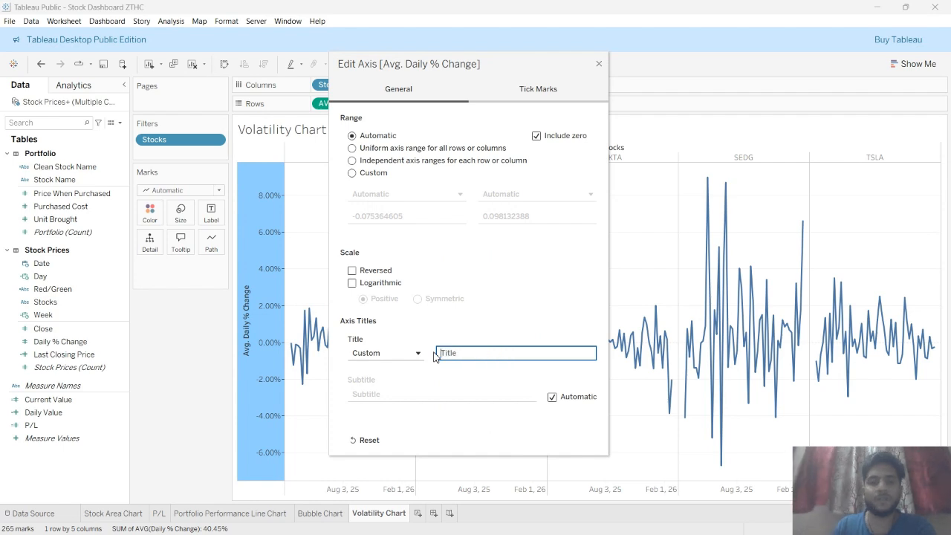
left_click(598, 68)
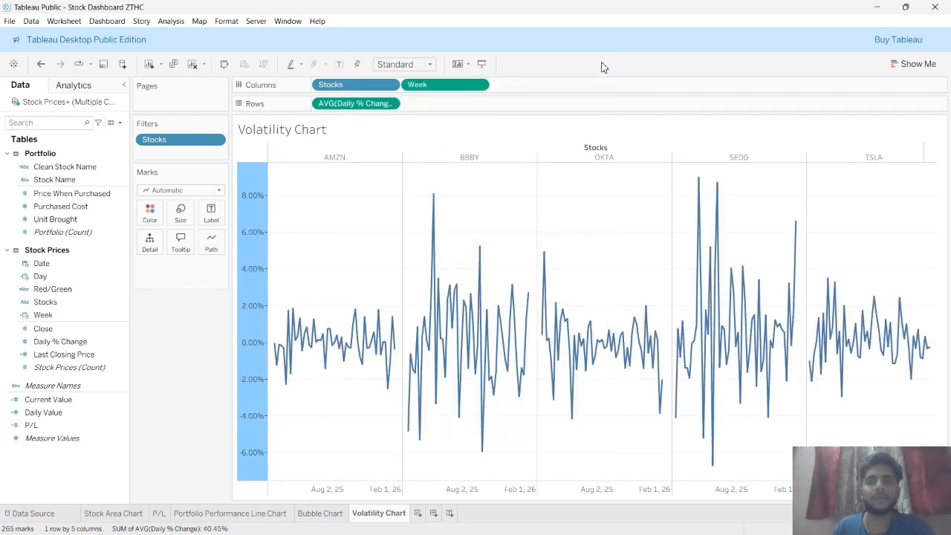
Hide the field labels for columns
right_click(598, 149)
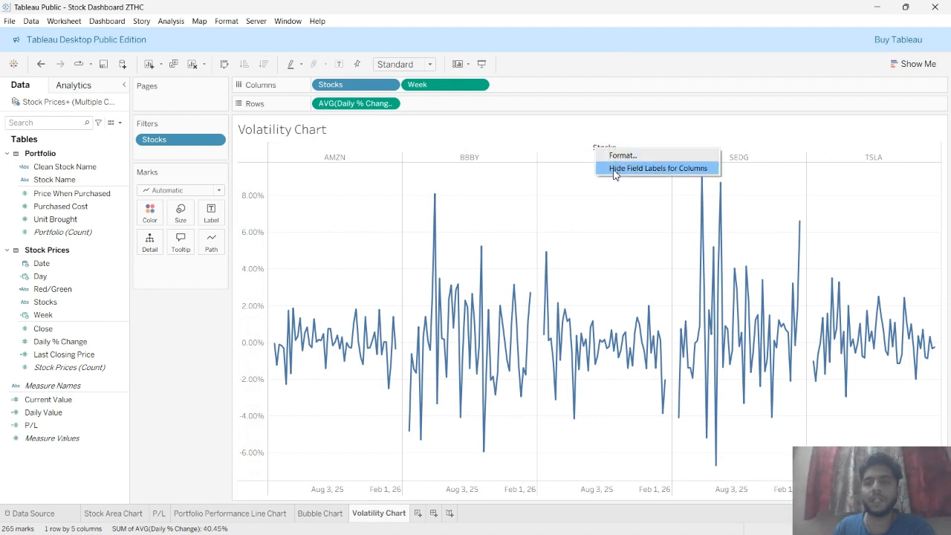
left_click(691, 168)
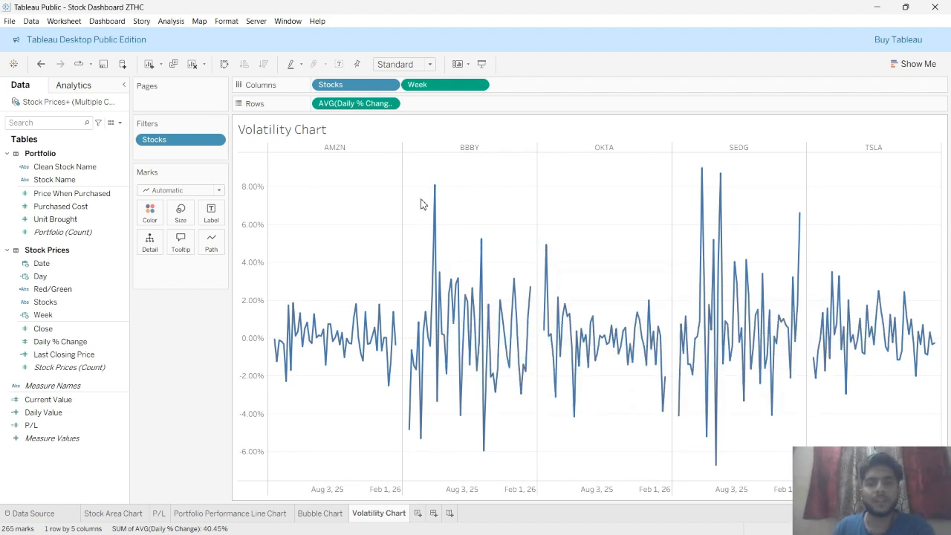
Color the lines by Stocks and assign the Blue-Teal palette to the stock colors
mouse_move(436, 191)
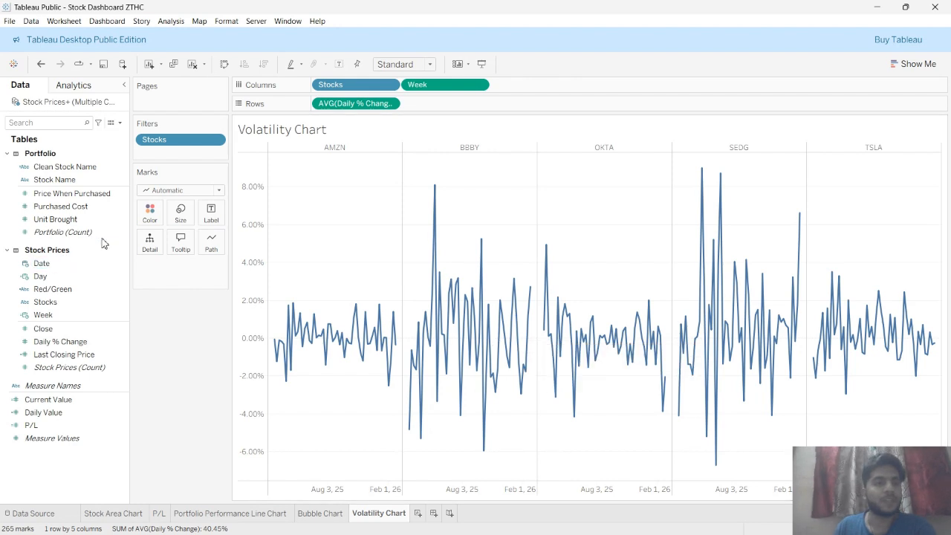
left_click_drag(51, 309, 138, 216)
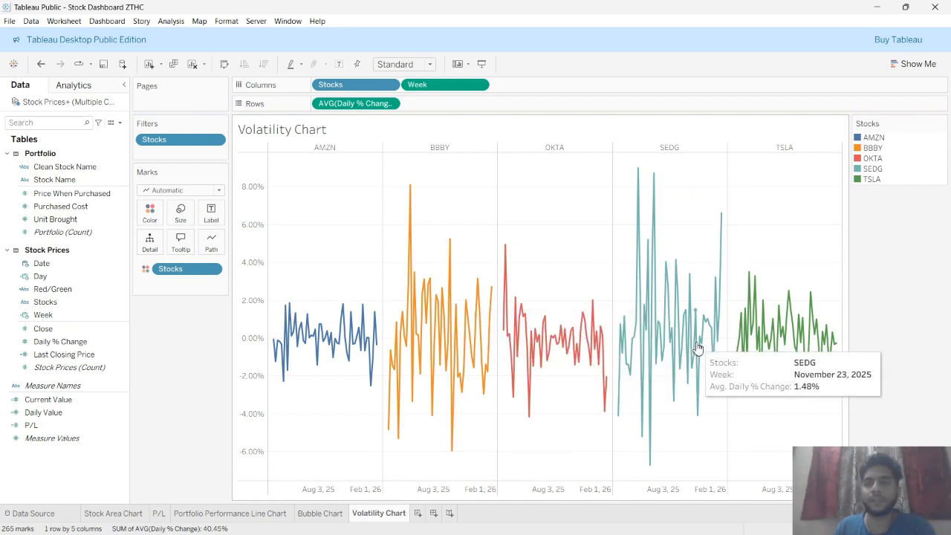
left_click(156, 221)
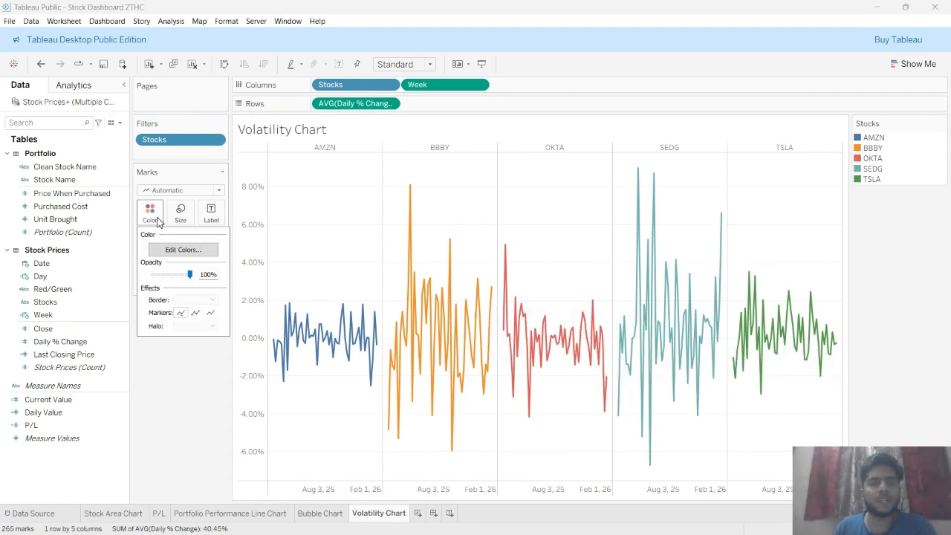
left_click(199, 253)
left_click(526, 191)
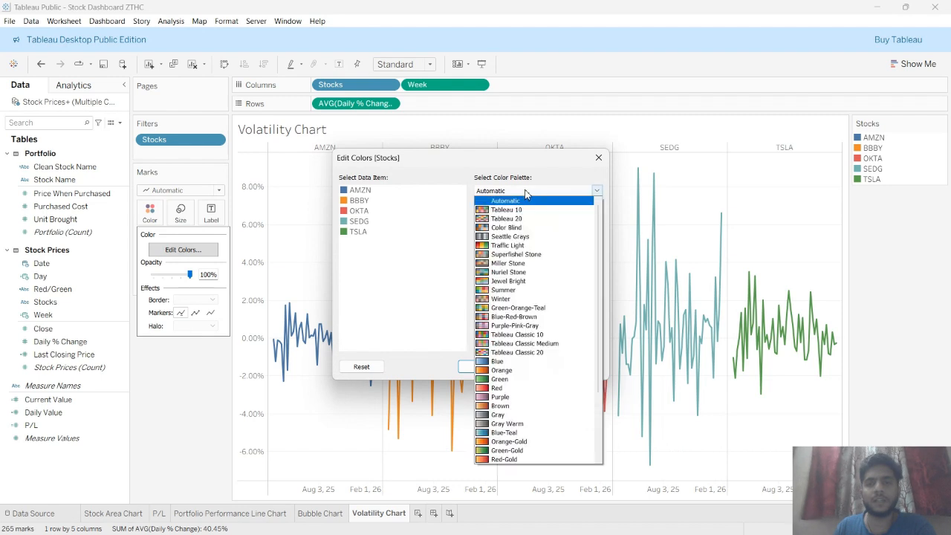
left_click(523, 432)
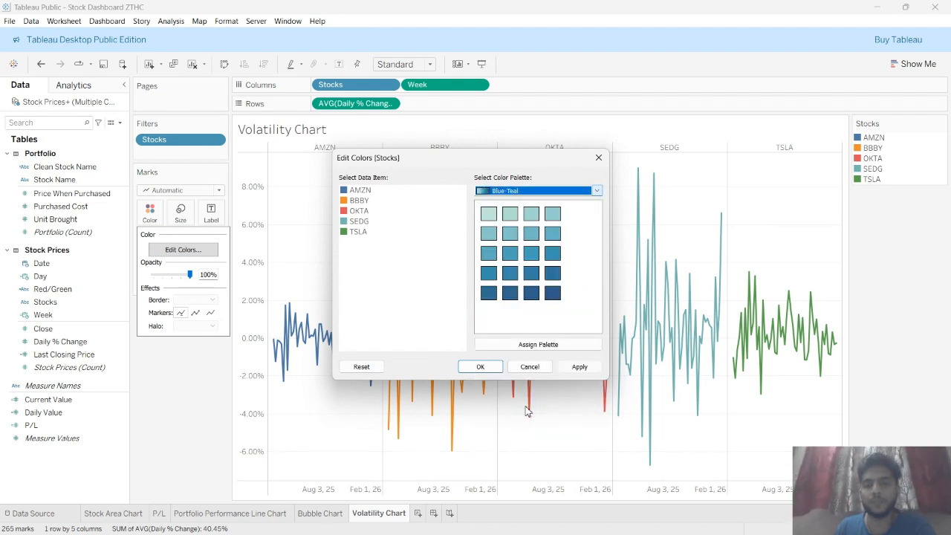
left_click(523, 346)
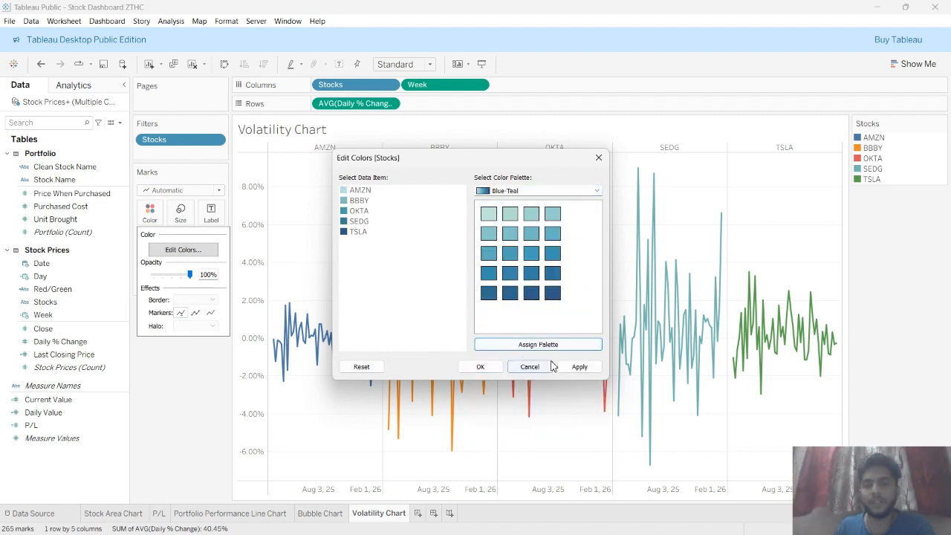
left_click(577, 365)
left_click(480, 366)
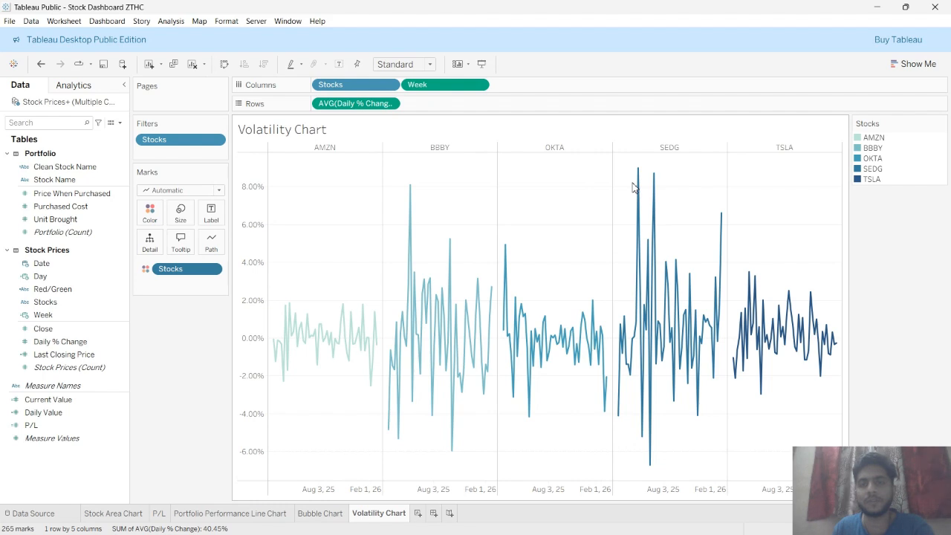
Open the worksheet's Format pane and browse its font, alignment, shading, border and line settings
right_click(545, 197)
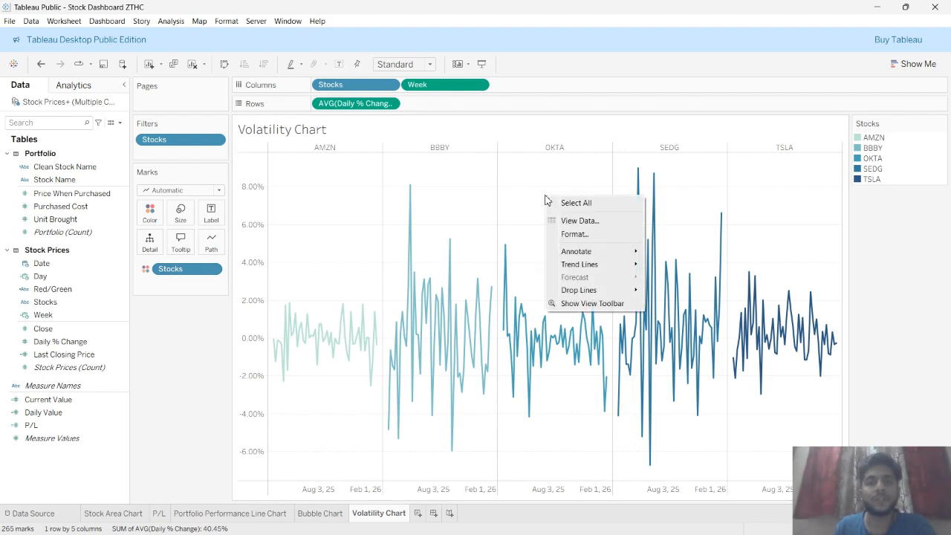
left_click(574, 235)
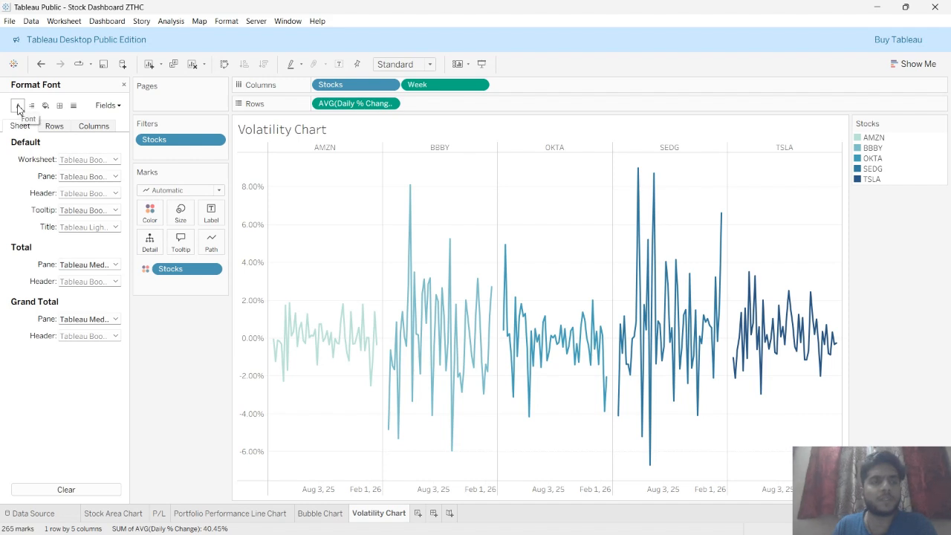
left_click(51, 127)
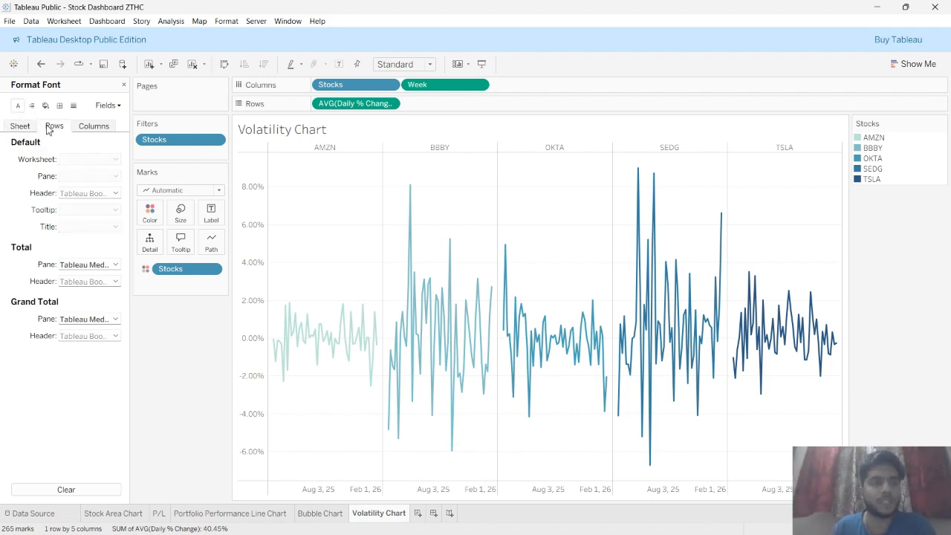
left_click(90, 127)
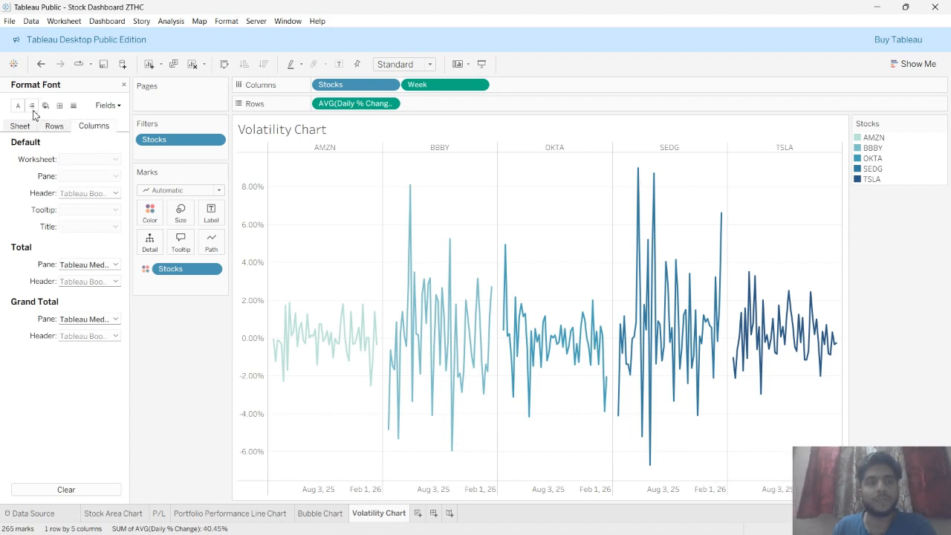
left_click(32, 107)
left_click(52, 126)
left_click(20, 125)
left_click(44, 108)
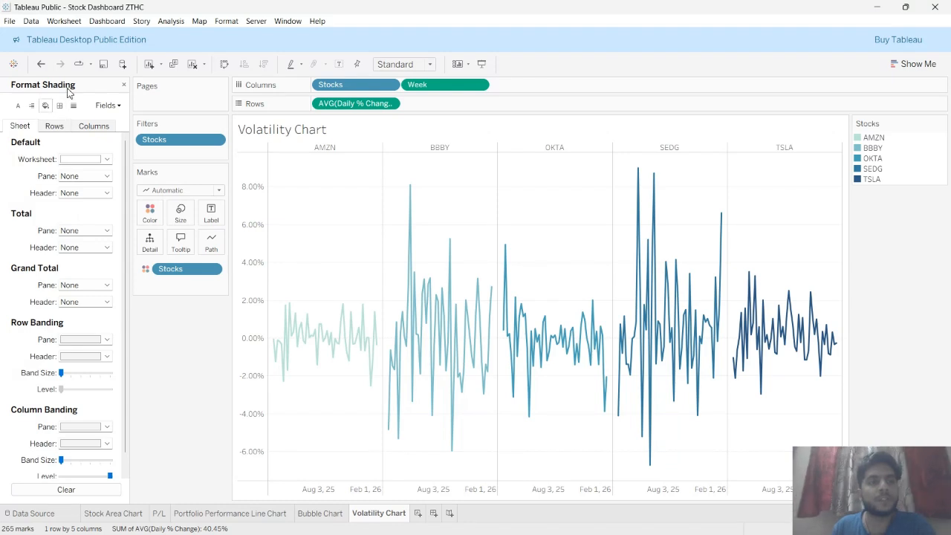
left_click(60, 106)
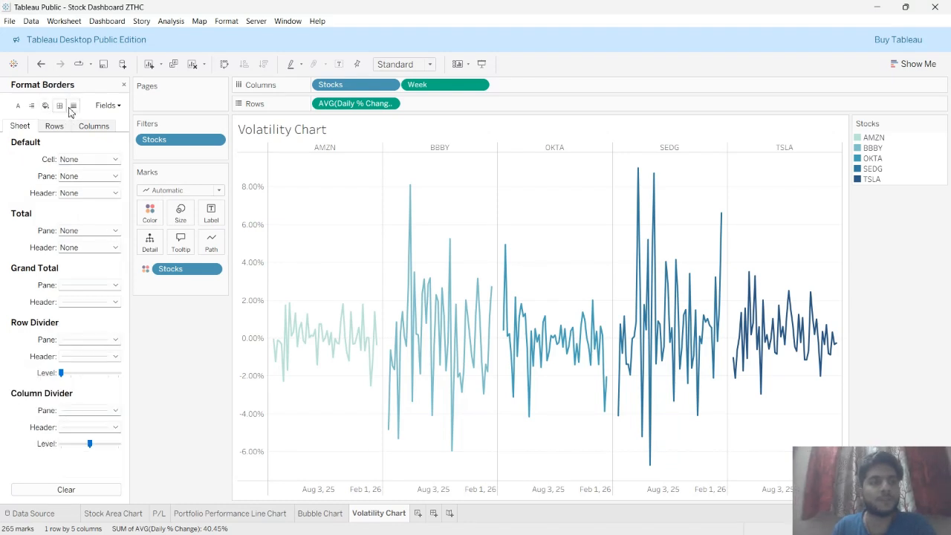
left_click(73, 106)
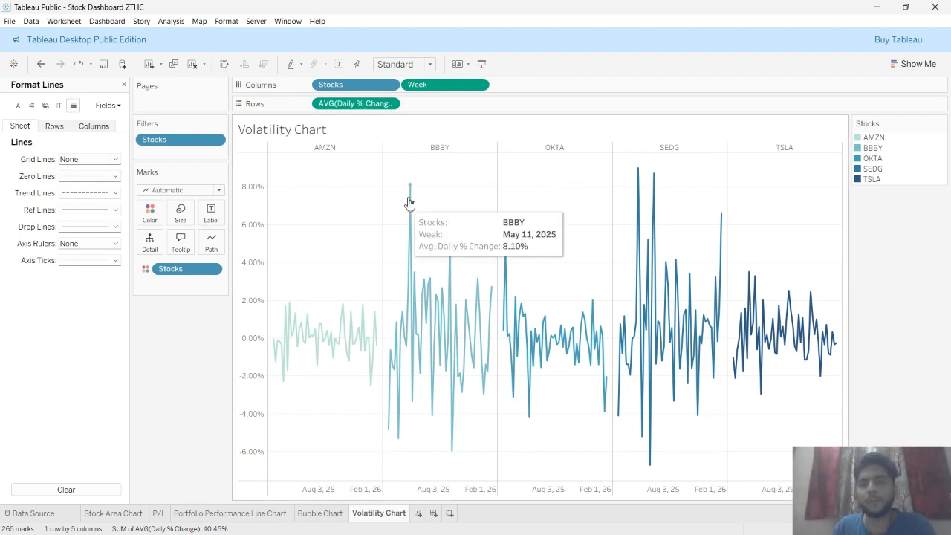
Set the grid lines for rows to None
left_click(53, 126)
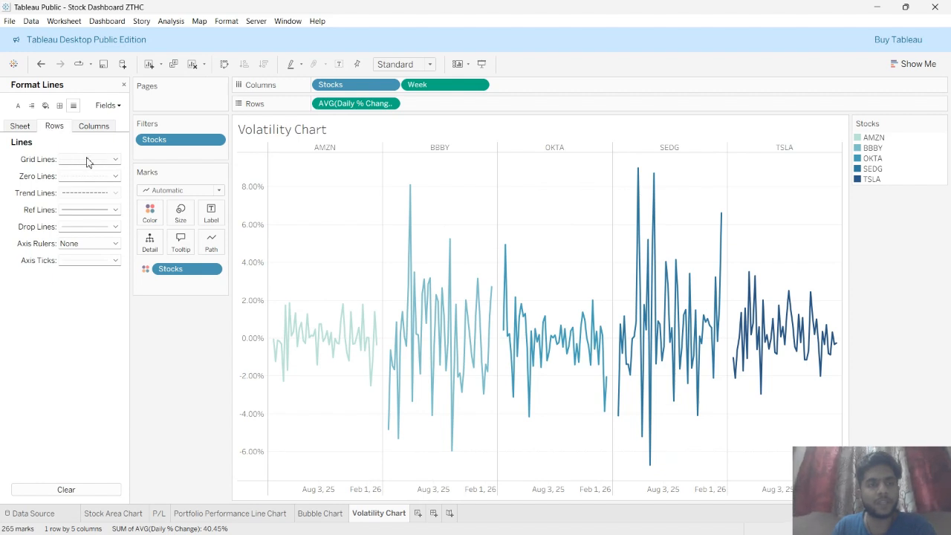
left_click(110, 162)
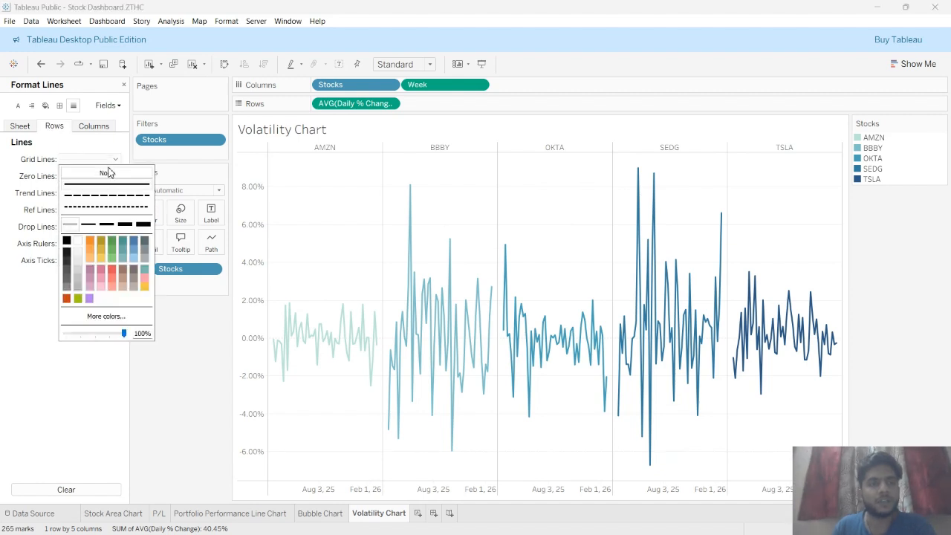
left_click(109, 173)
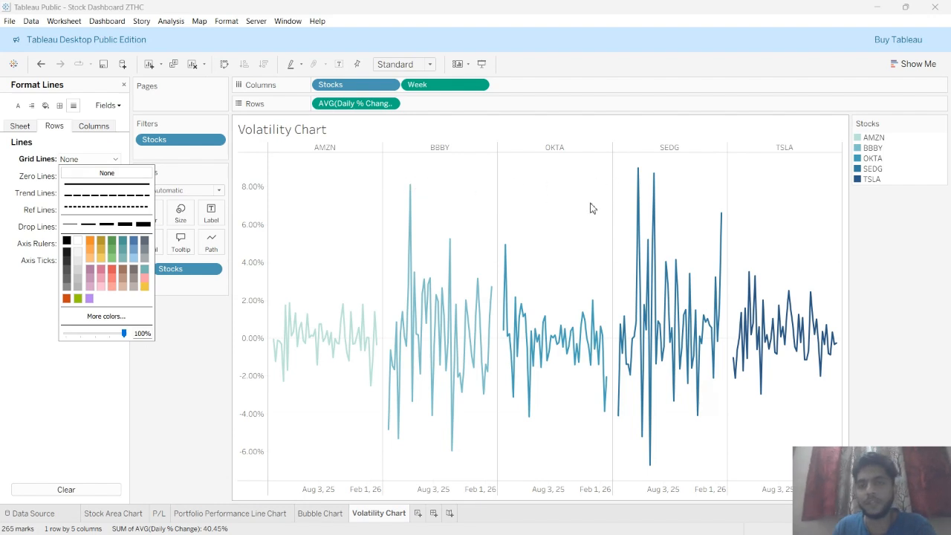
left_click(362, 217)
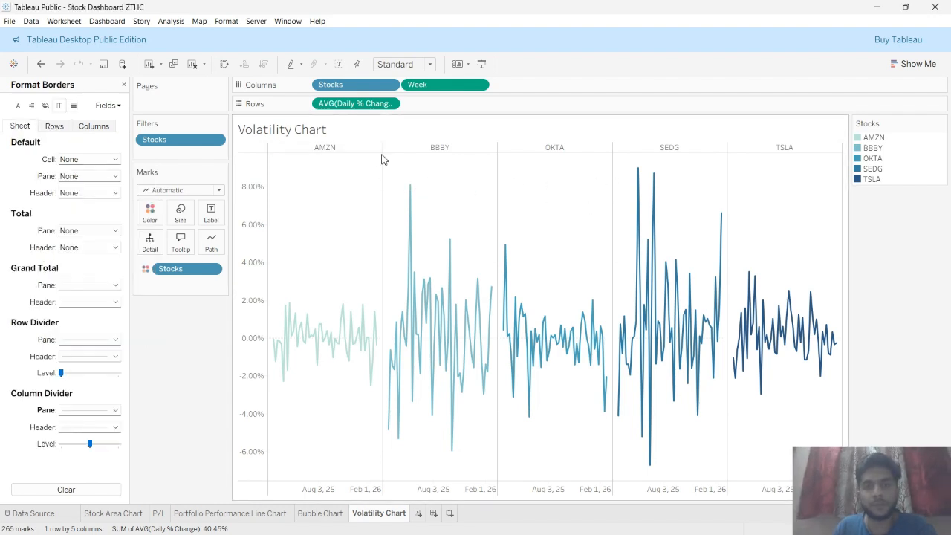